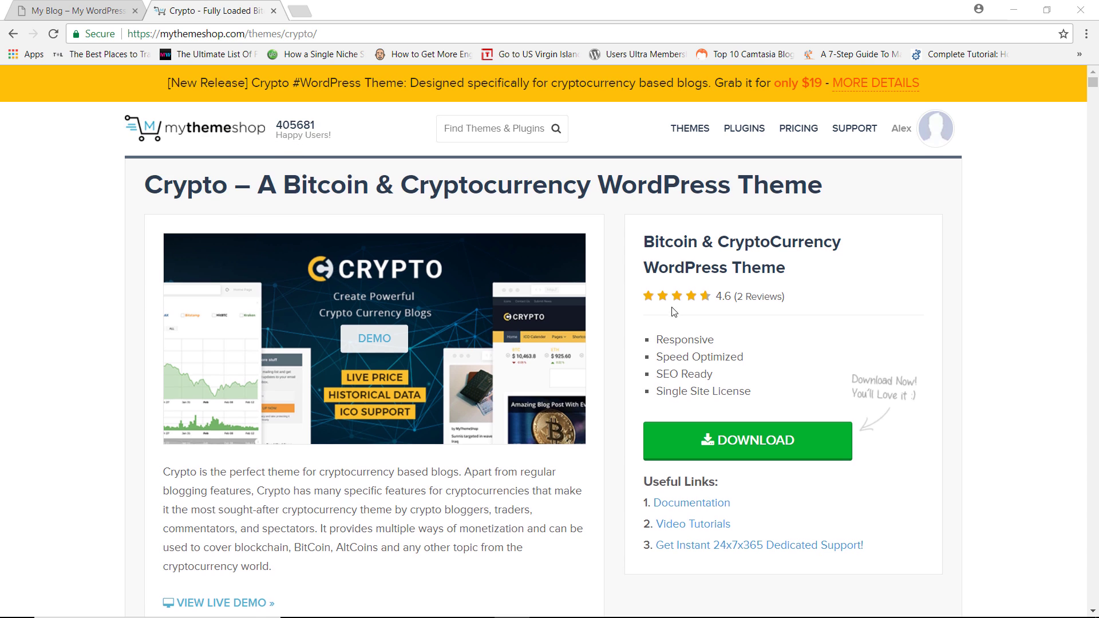
Step: Open the MyThemeShop homepage in a separate tab and look over its introduction and customer testimonials
scroll(671, 307, "down", 3)
scroll(672, 307, "up", 3)
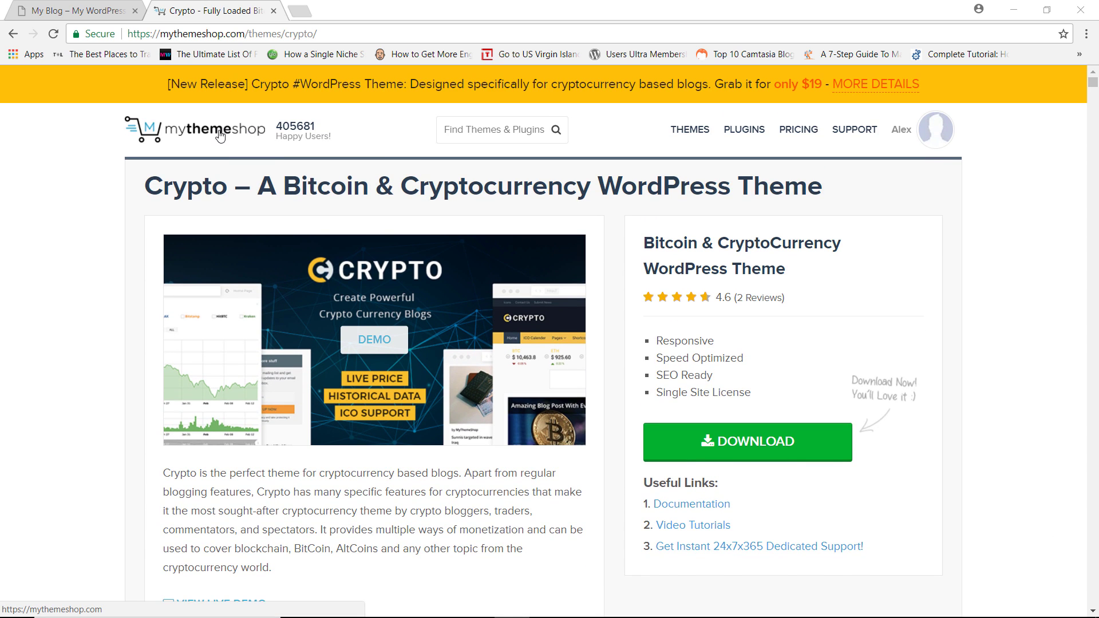
right_click(219, 131)
left_click(247, 139)
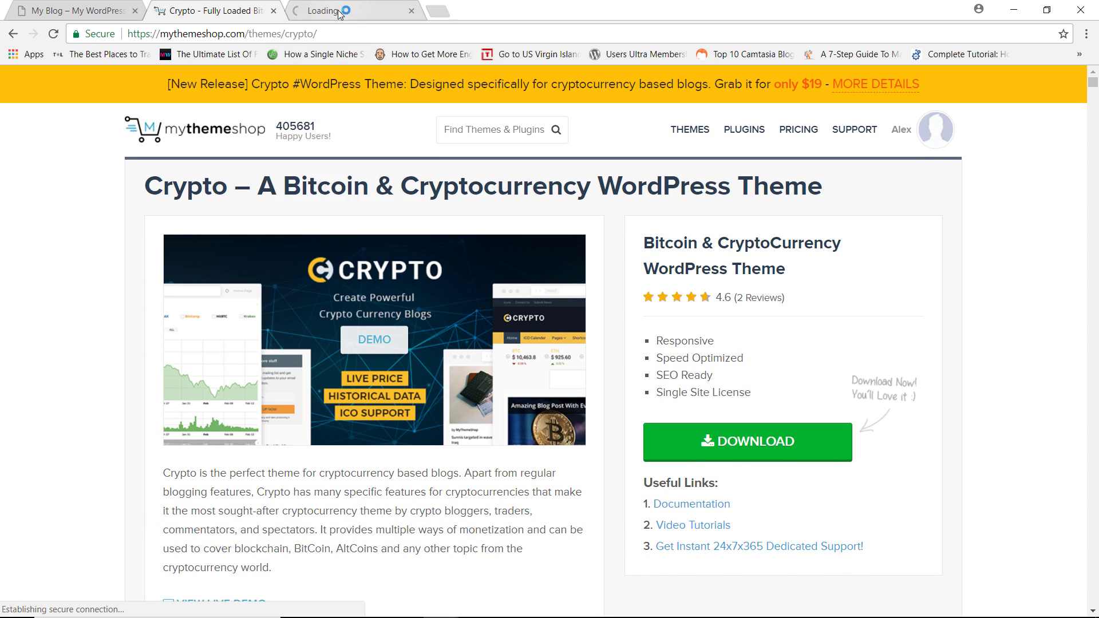
left_click(339, 12)
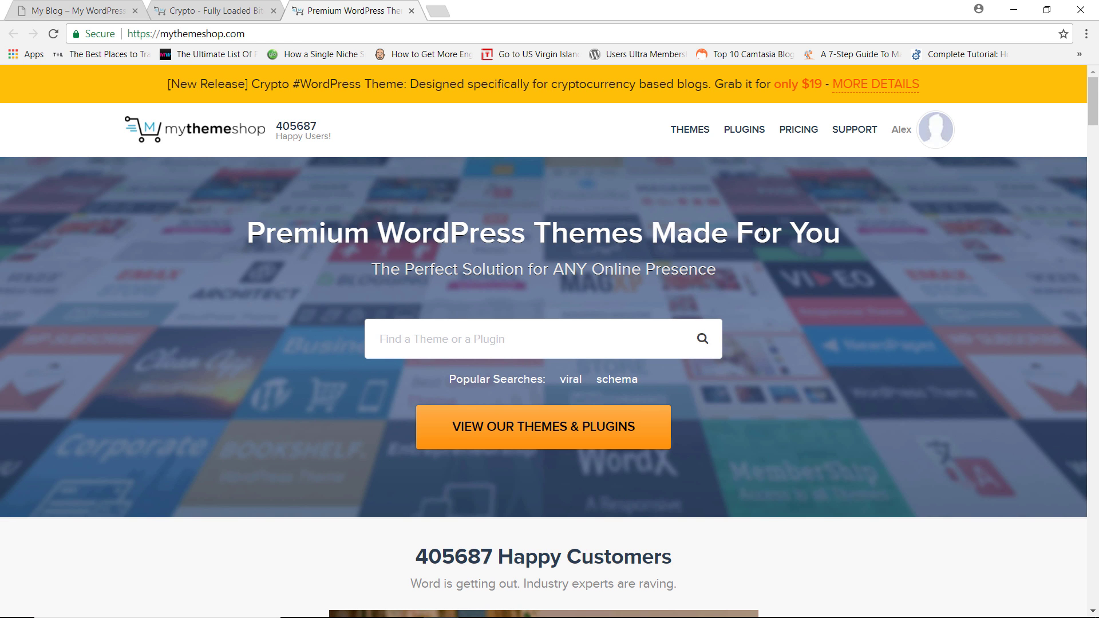
scroll(799, 252, "down", 5)
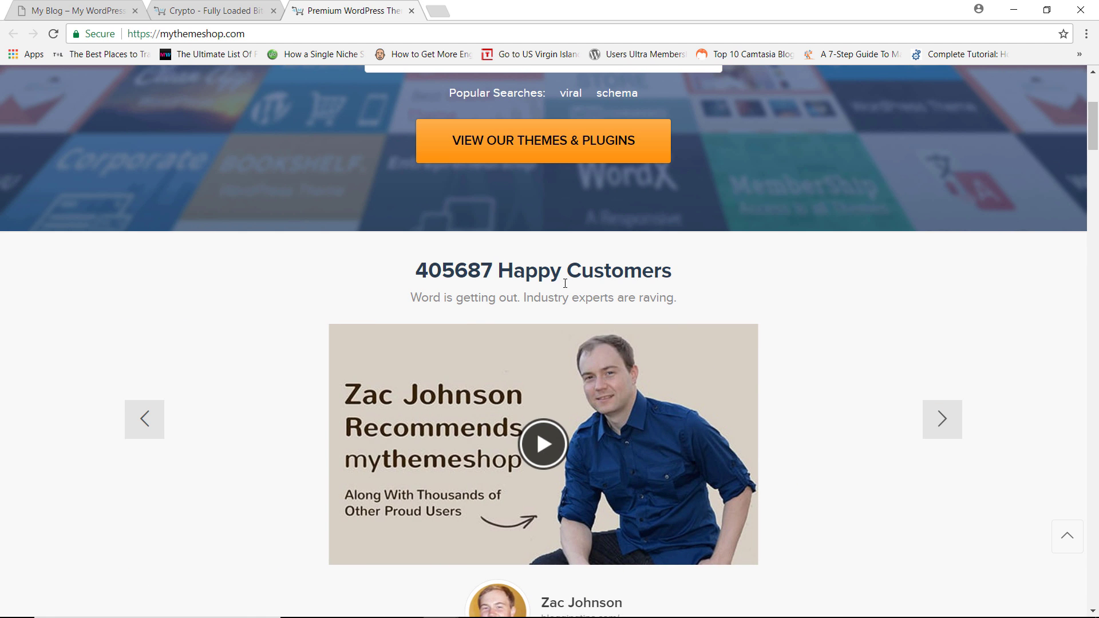
scroll(681, 345, "up", 4)
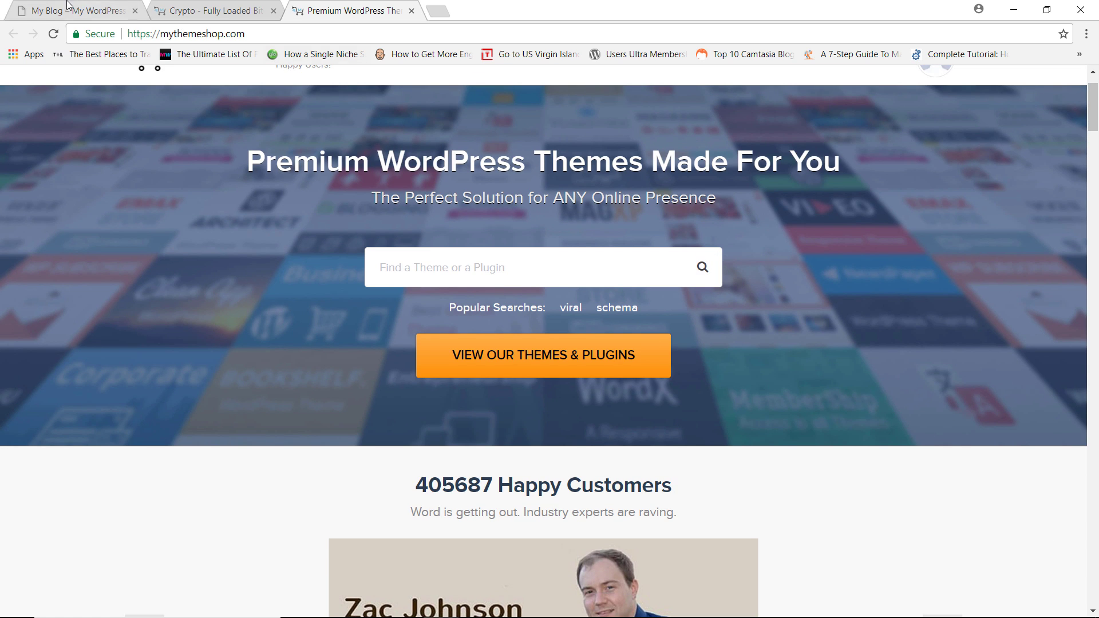
Step: Switch to the My Blog site and look over the Crypto theme's header, coin prices and featured slider
left_click(187, 11)
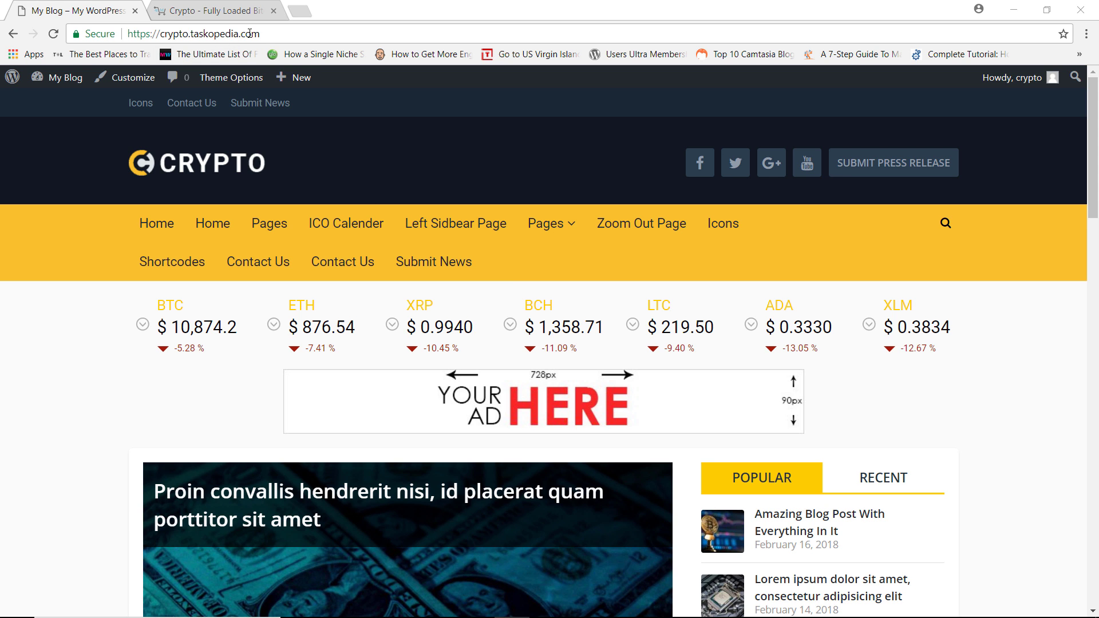
left_click_drag(1093, 109, 1086, 176)
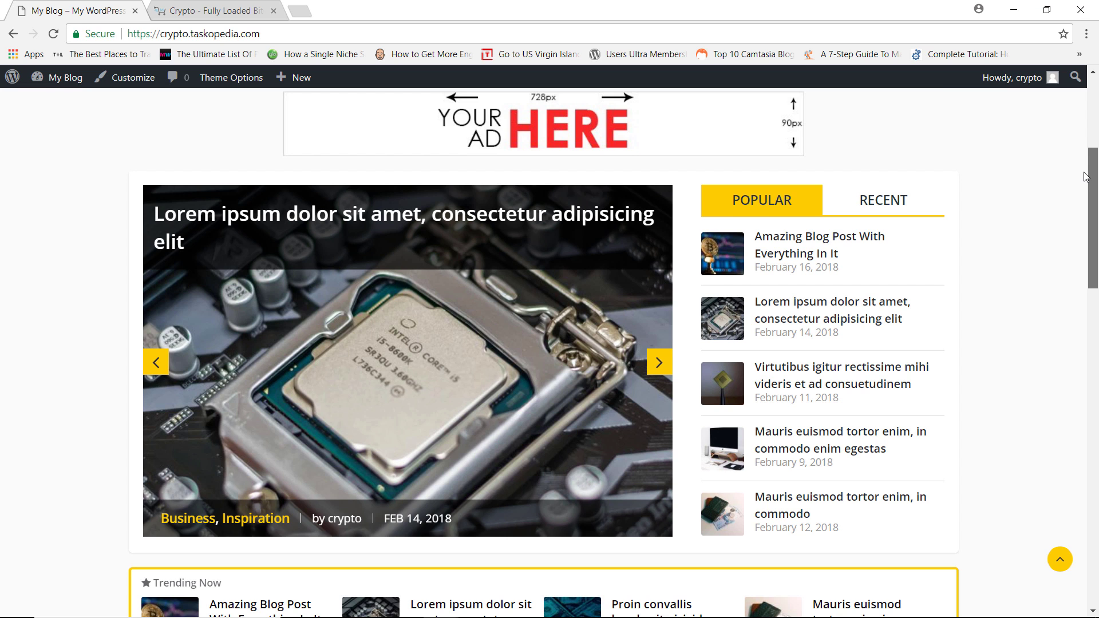
left_click_drag(1086, 177, 1085, 106)
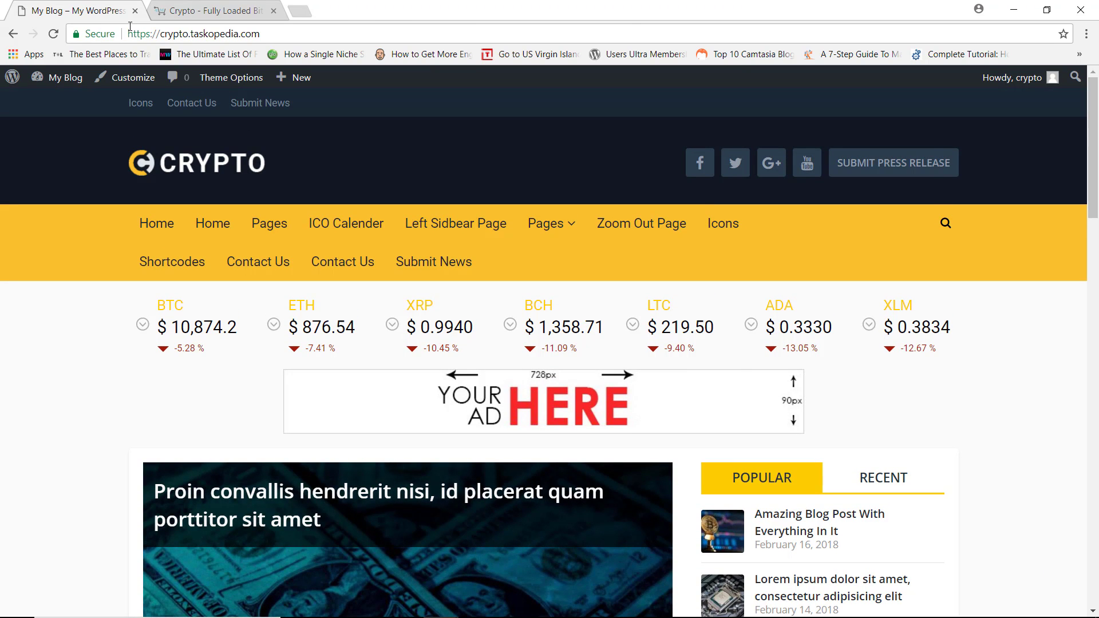
Step: Go to the WordPress dashboard and open the theme's Import / Export options at the preset demos
left_click(64, 80)
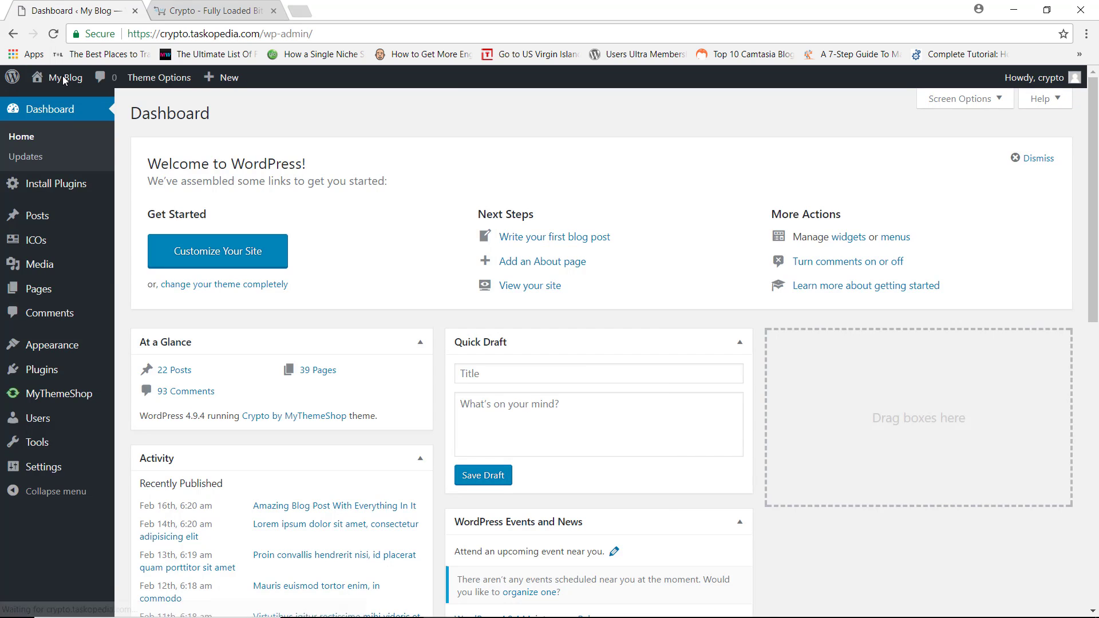
mouse_move(68, 347)
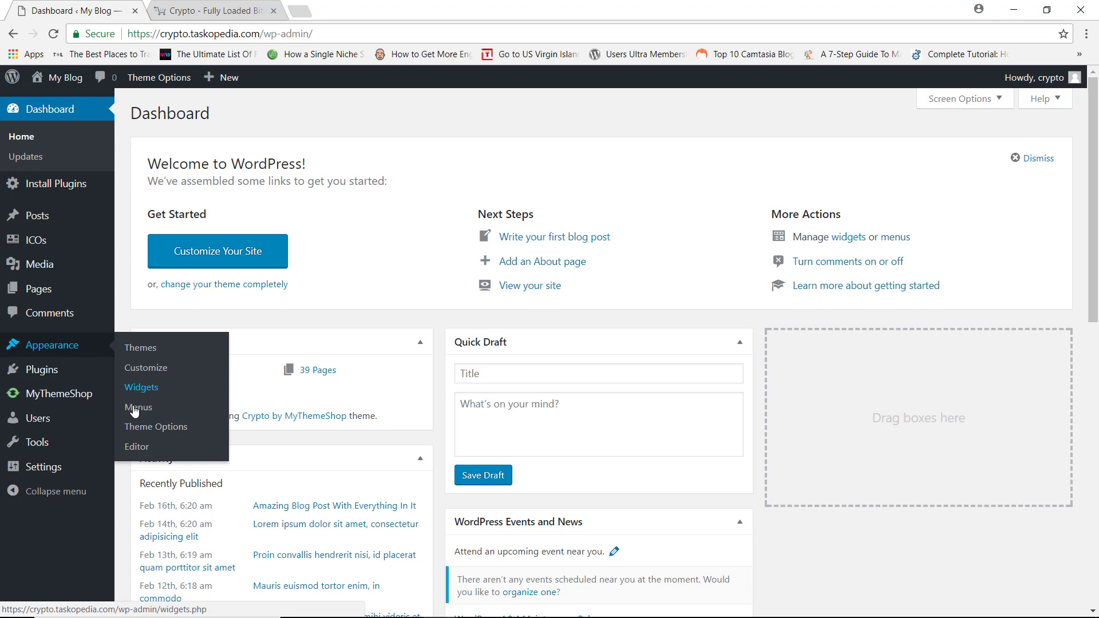
left_click(153, 430)
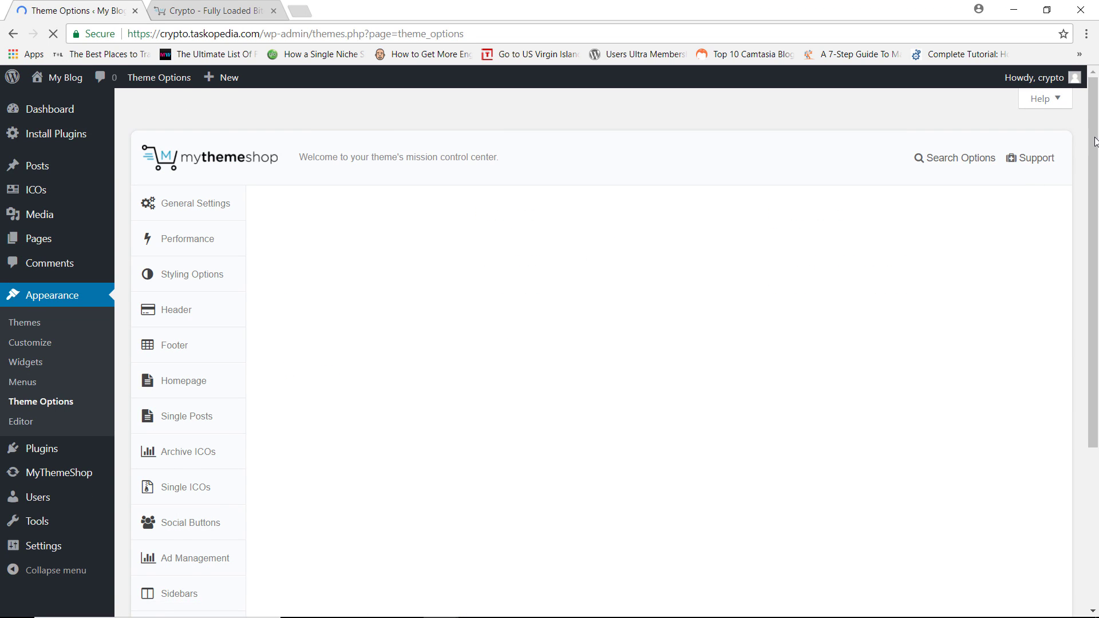
left_click_drag(1095, 142, 1074, 348)
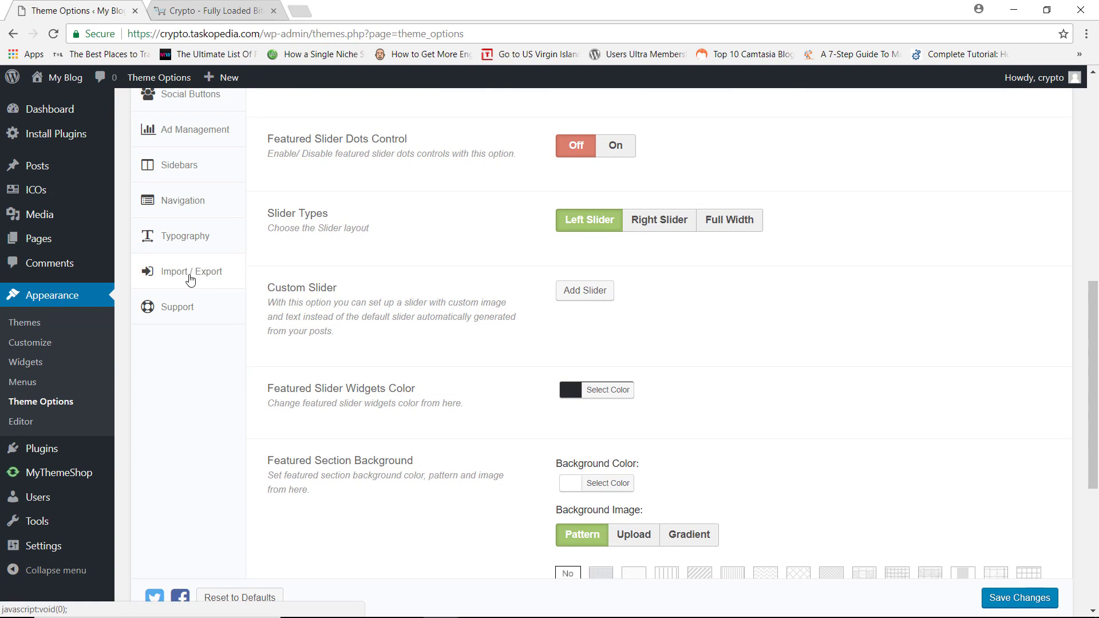
left_click(183, 276)
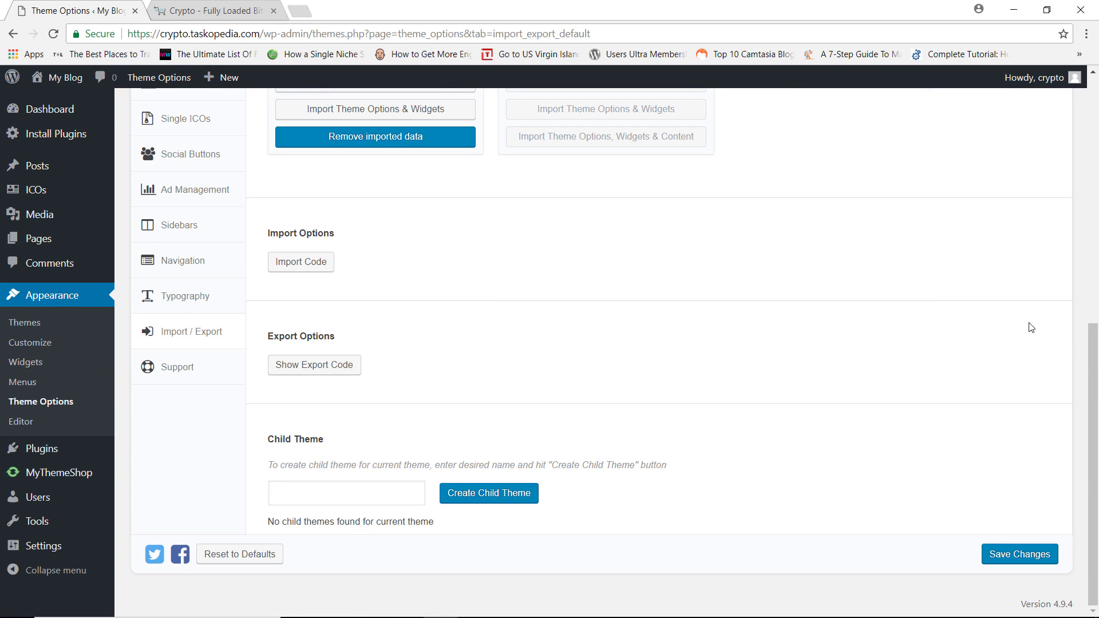
scroll(1096, 304, "up", 6)
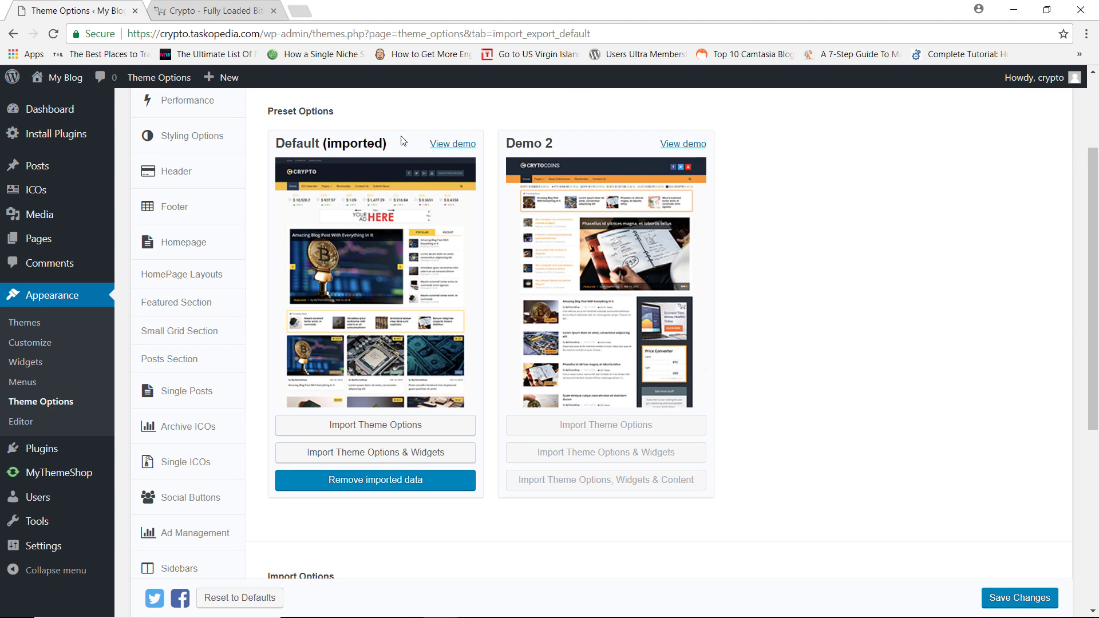
Step: View the Default preset's demo site and examine its homepage from the header down to the footer
left_click(458, 144)
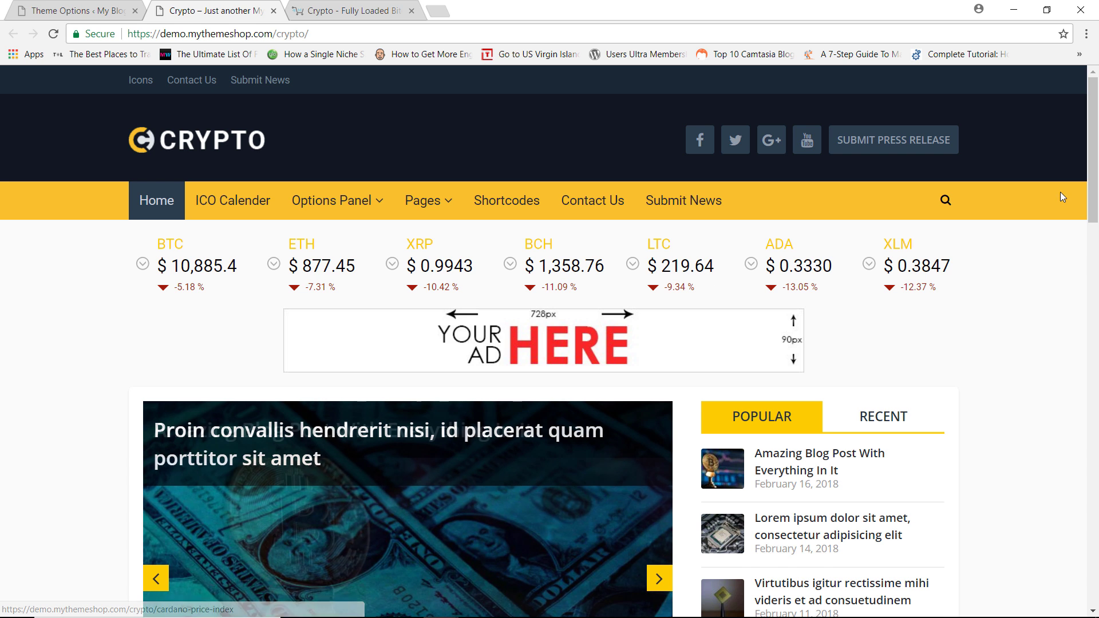
left_click_drag(1092, 164, 1093, 198)
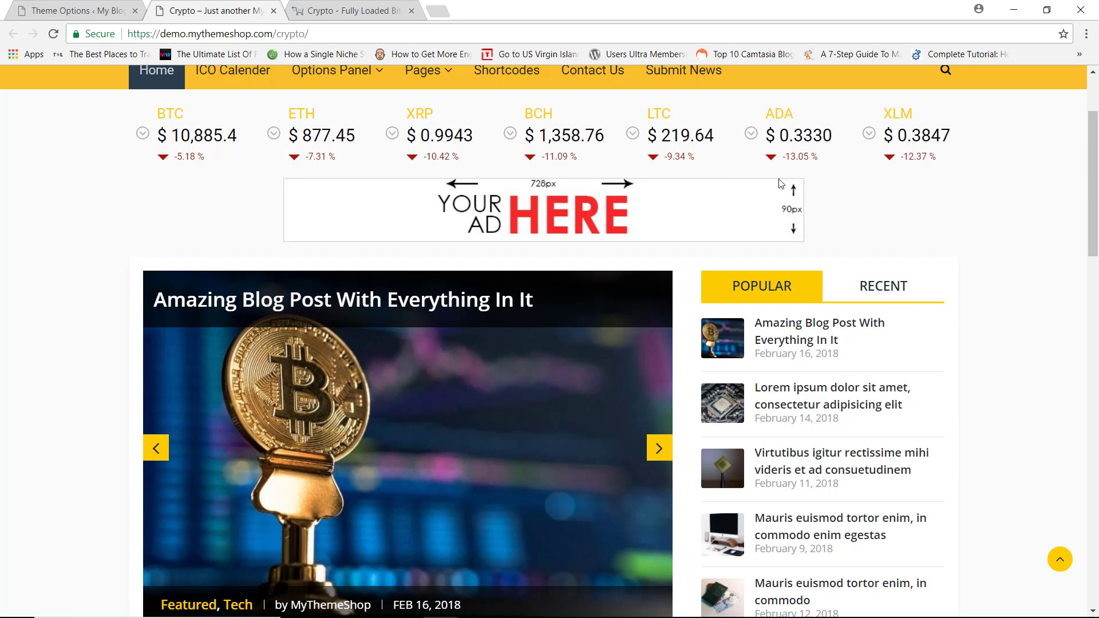
scroll(604, 235, "down", 8)
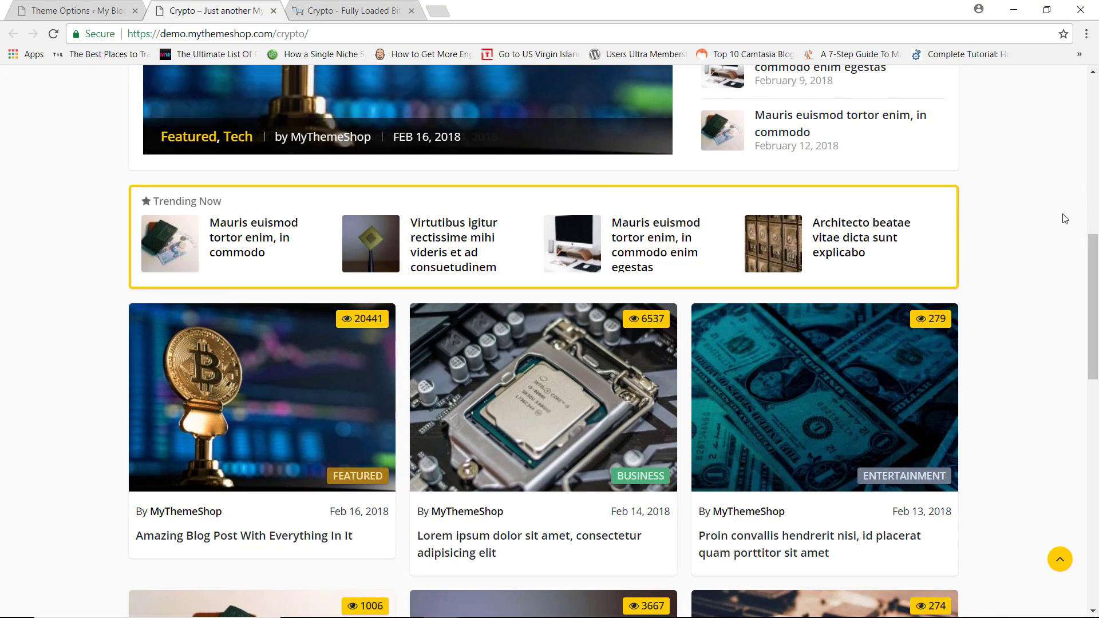
scroll(1059, 298, "down", 8)
scroll(1058, 383, "down", 5)
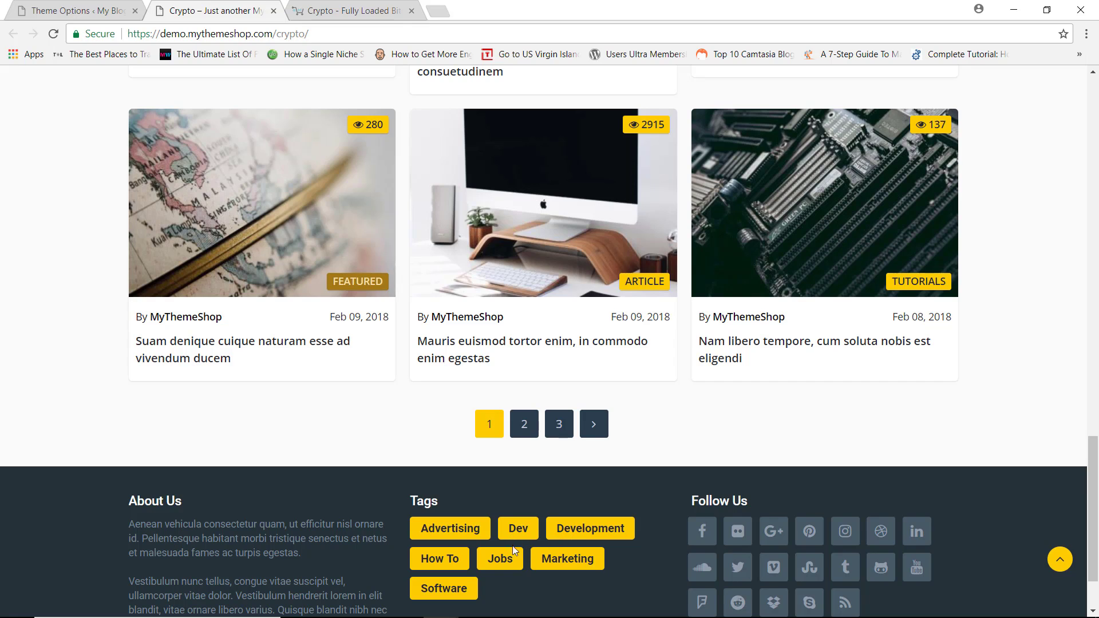
left_click_drag(1094, 464, 1096, 115)
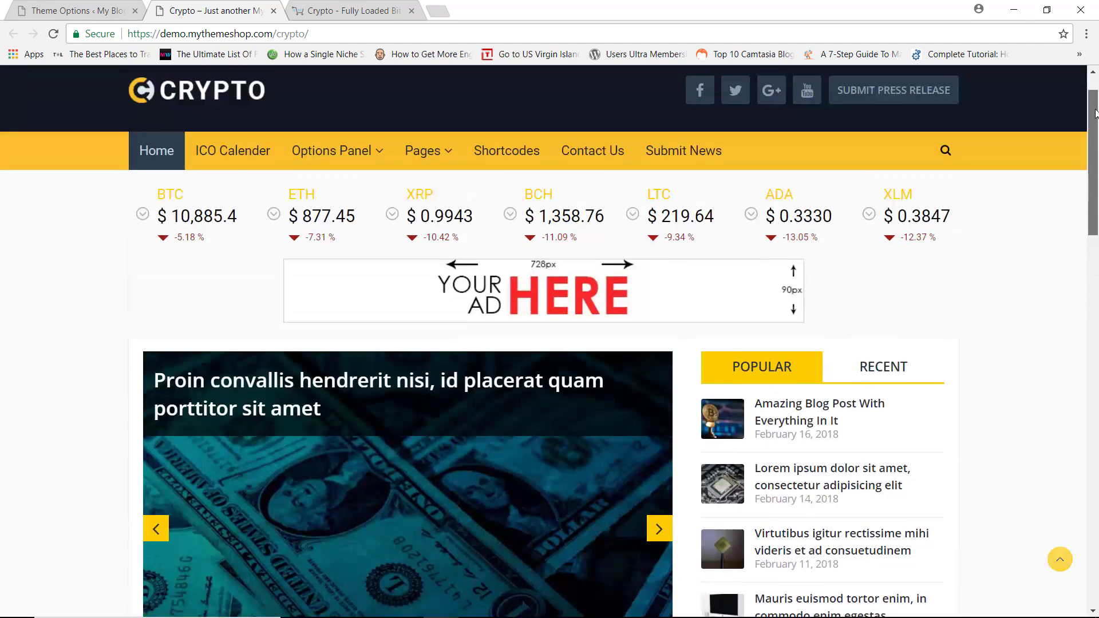
Step: Close the Default demo and view the Demo 2 site, examining its post list and sidebar widgets
left_click(273, 10)
left_click(681, 145)
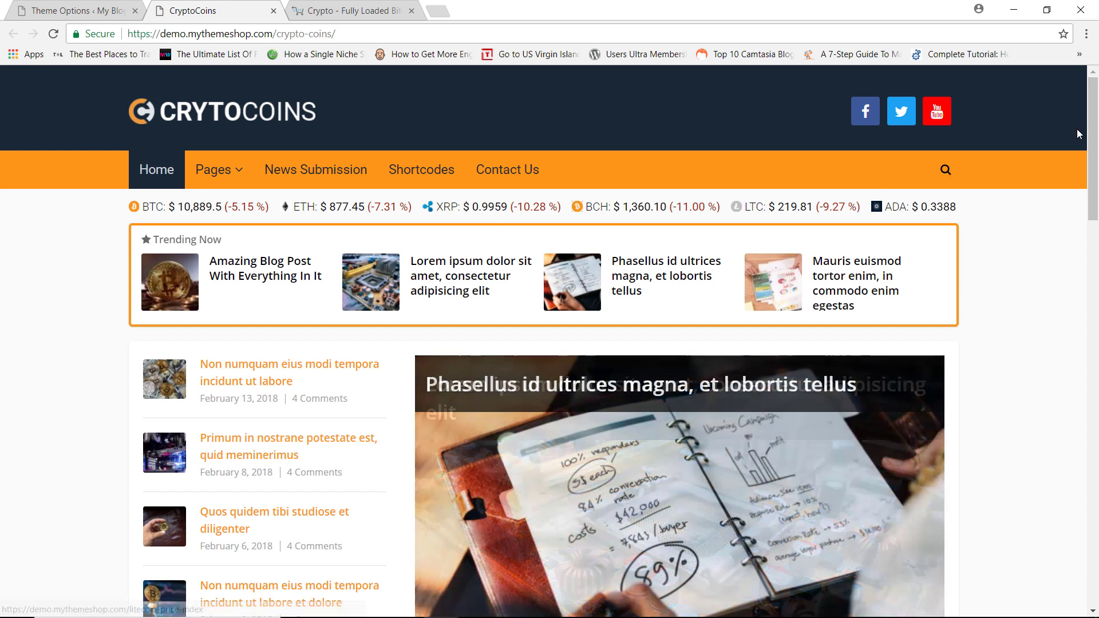
left_click_drag(1091, 136, 1035, 301)
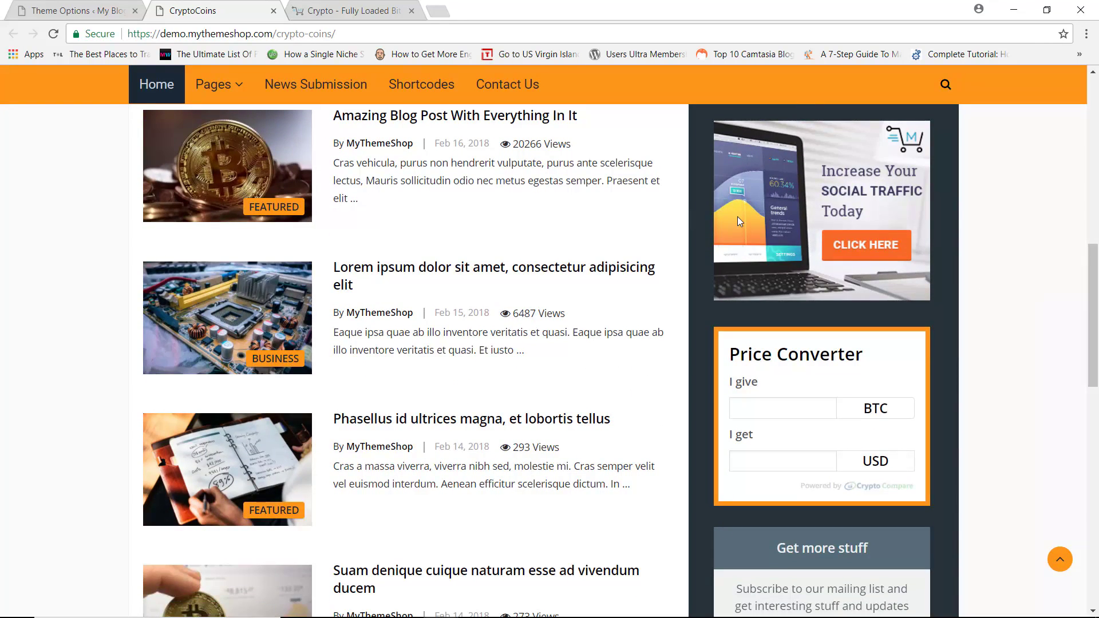
left_click_drag(1093, 275, 1075, 327)
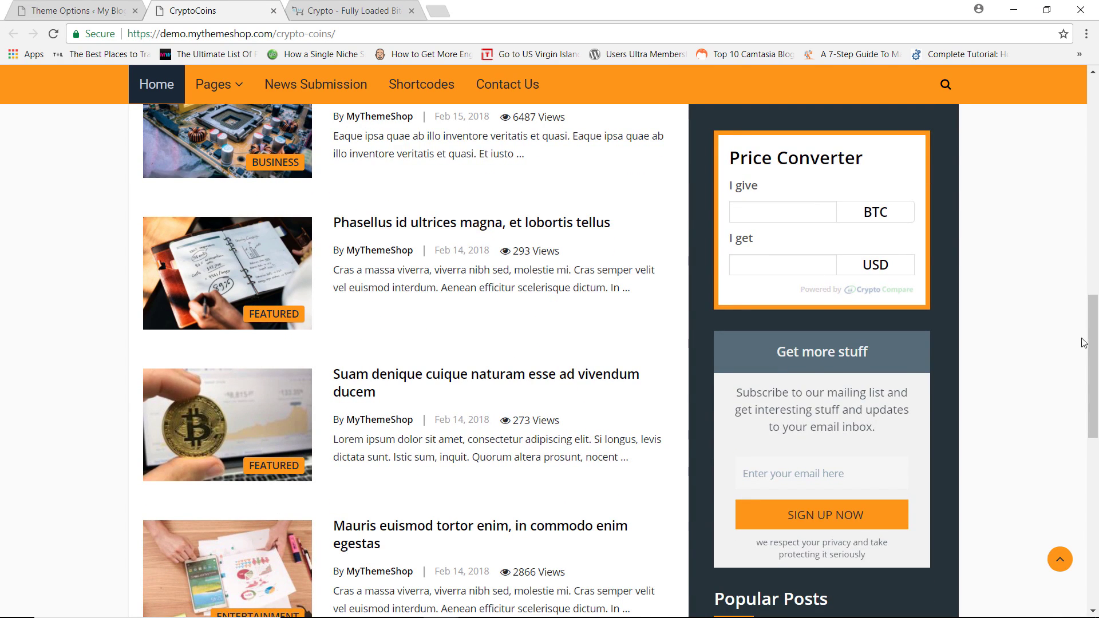
left_click_drag(1092, 344, 1092, 103)
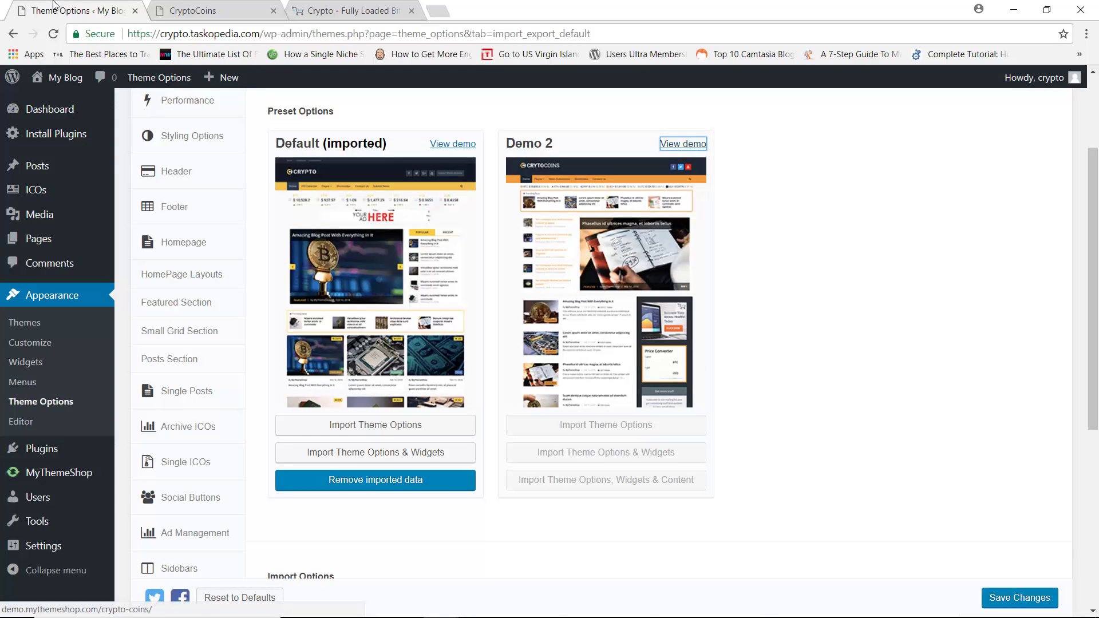
Step: Return to the theme options and visit the My Blog front page to look over the imported layout
left_click(74, 11)
left_click(74, 81)
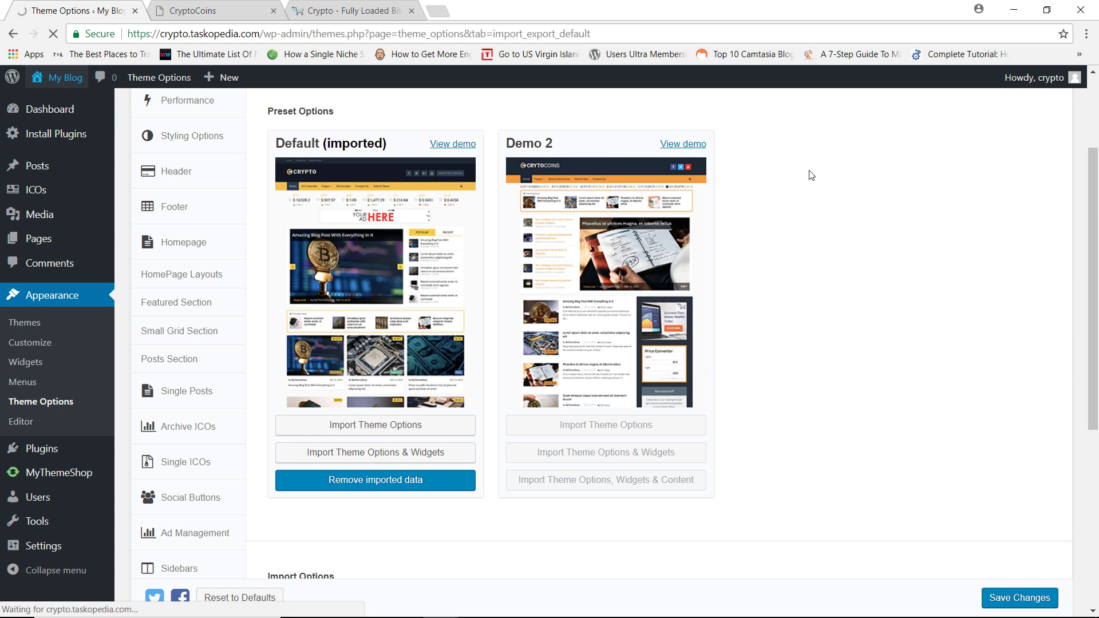
scroll(522, 103, "down", 8)
scroll(522, 104, "up", 5)
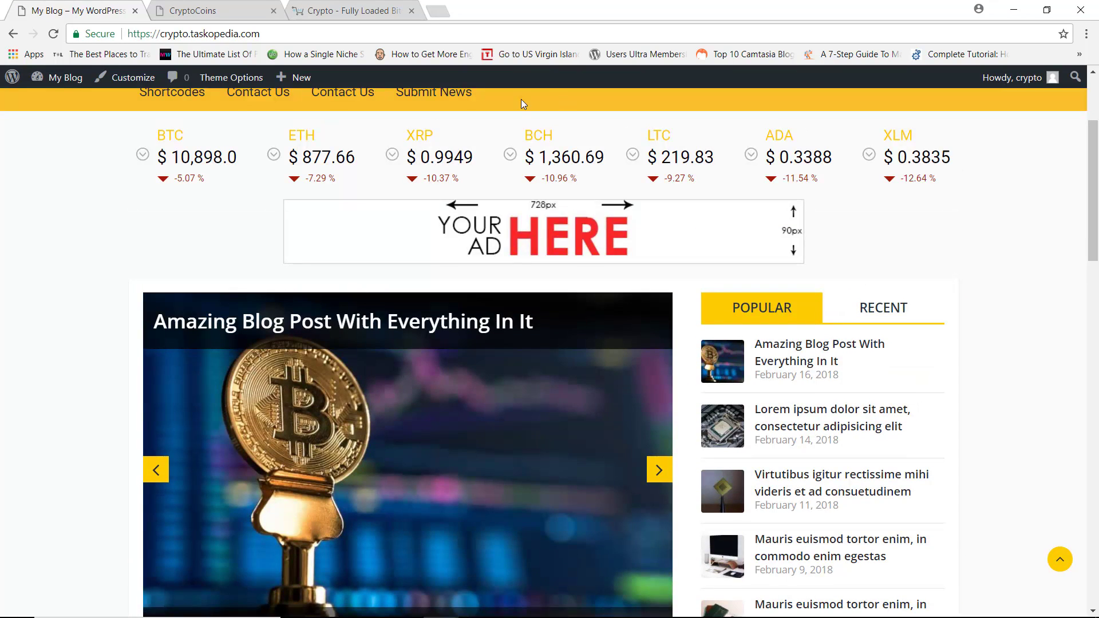
Step: Reopen the theme options from the dashboard and review the General Settings and Styling Options
left_click(61, 83)
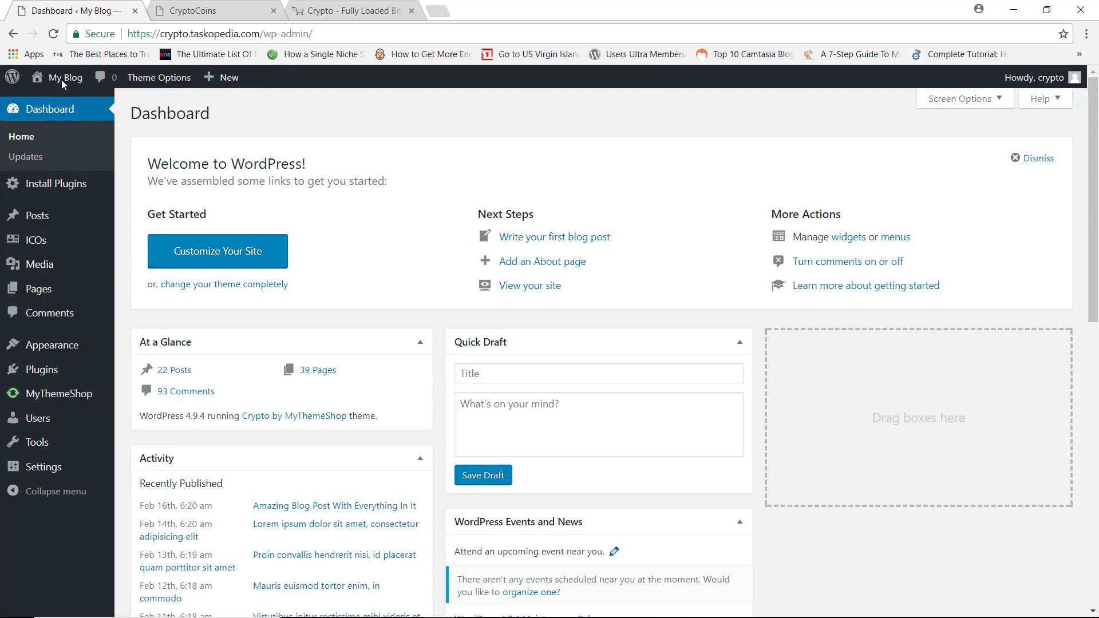
mouse_move(73, 346)
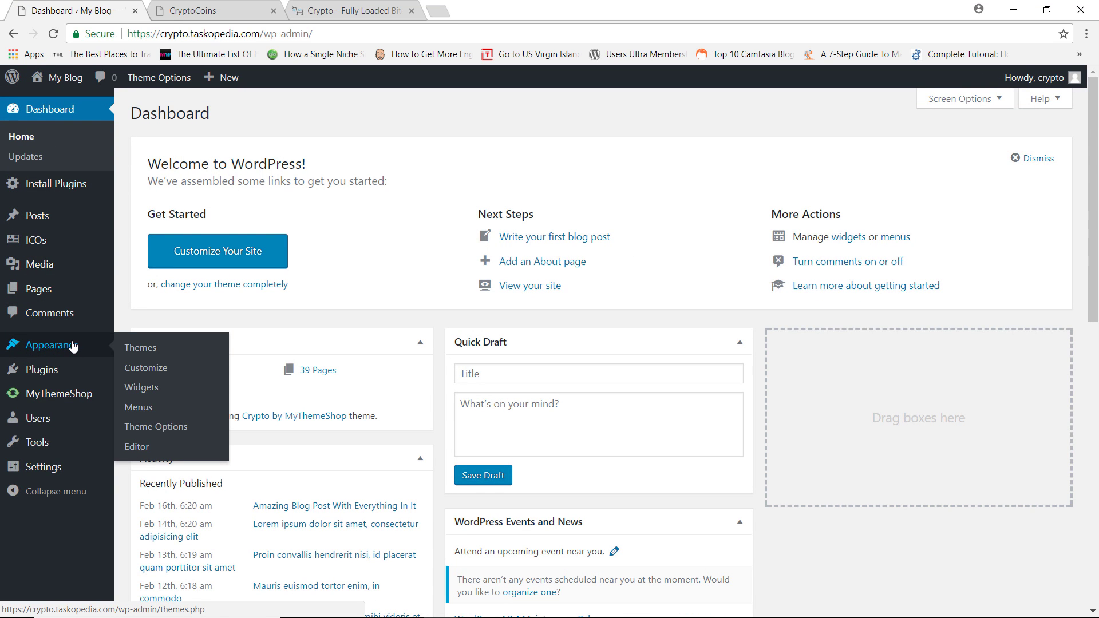
left_click(157, 430)
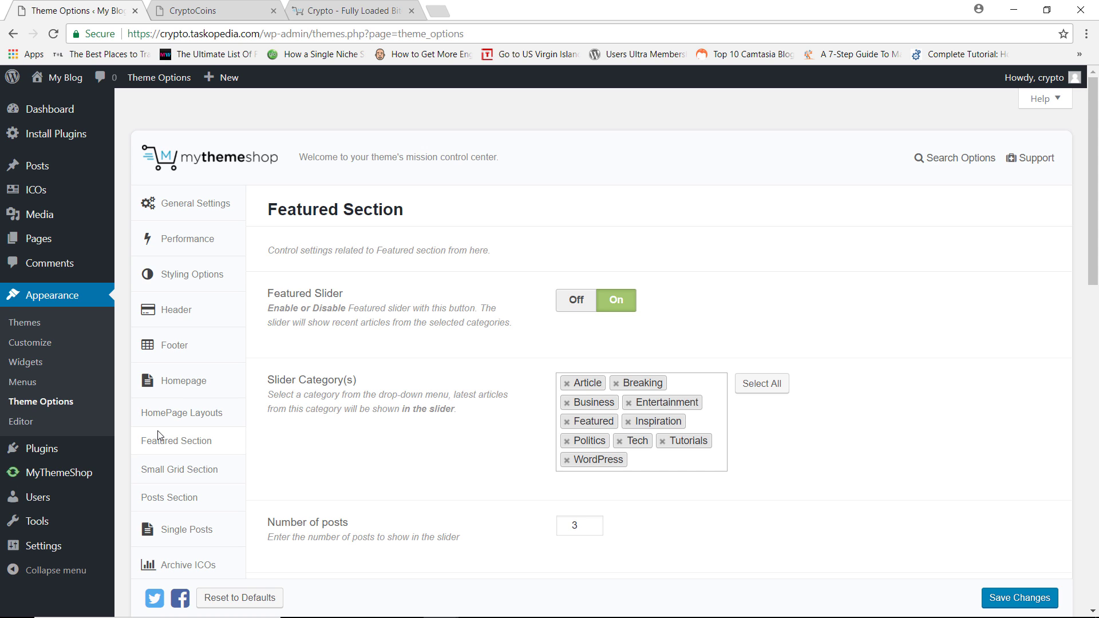
left_click(202, 203)
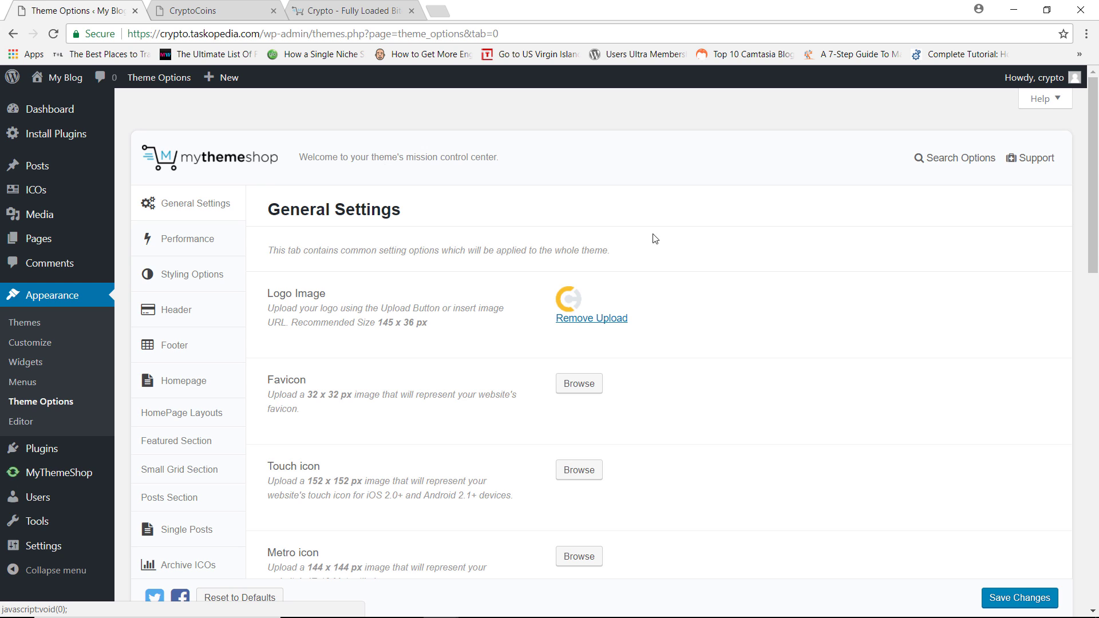
left_click_drag(1090, 138, 1091, 193)
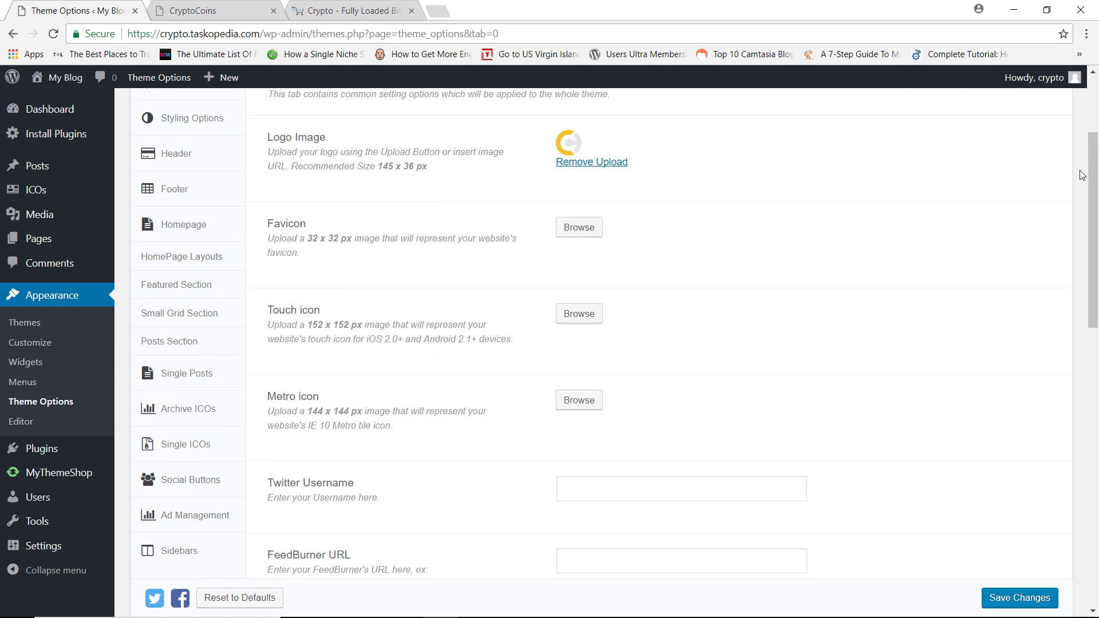
left_click(191, 119)
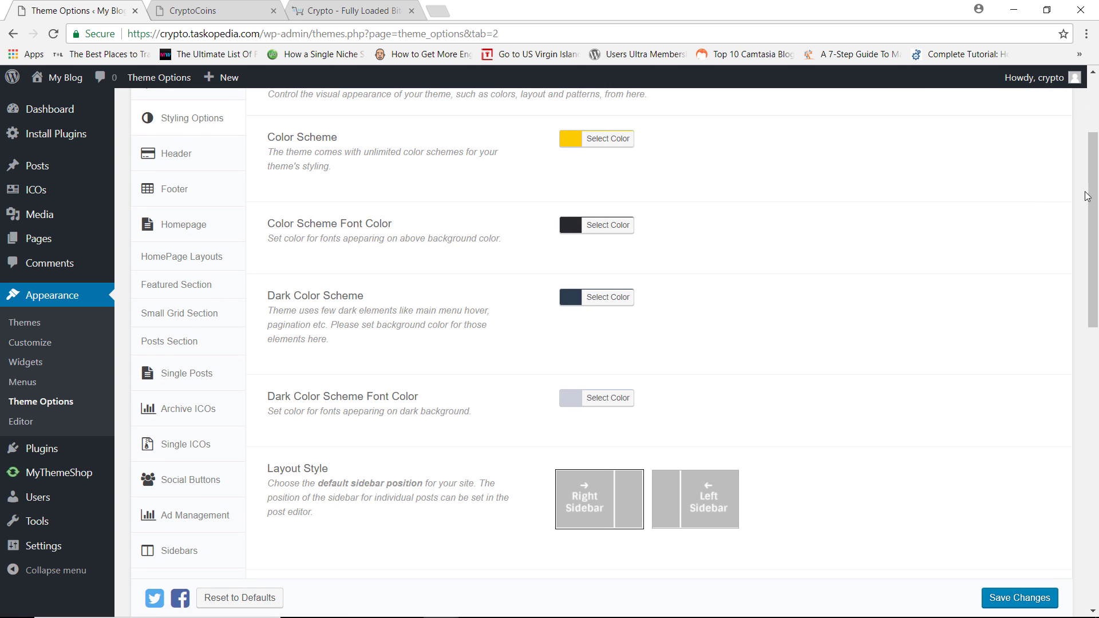
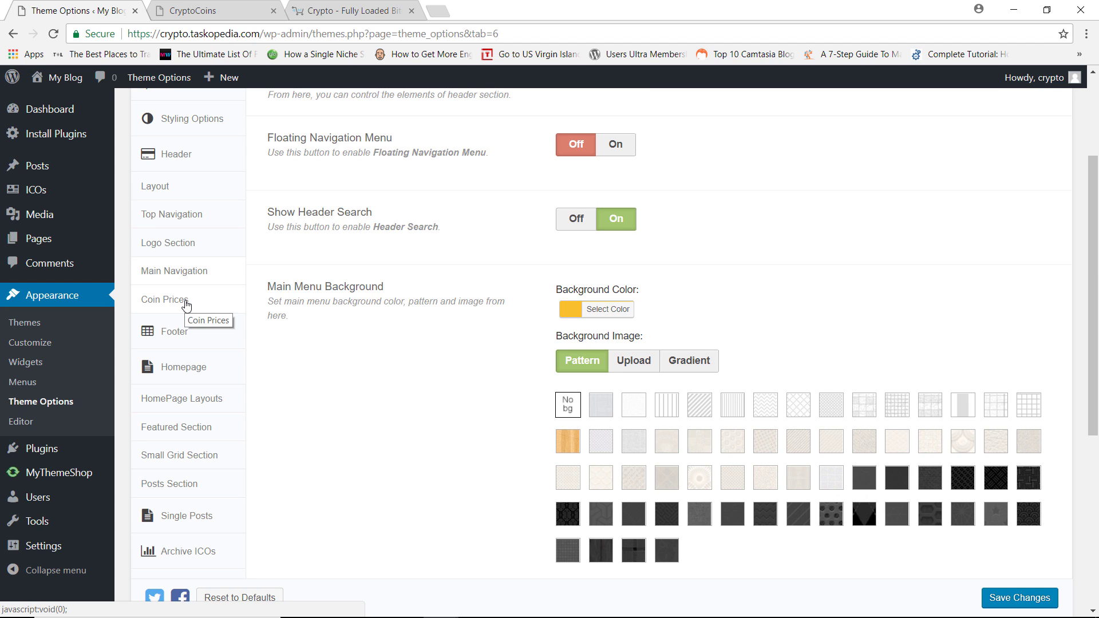
Step: Open the header's Coin Prices settings and add a blank crypto coin entry, showing all its fields
left_click(186, 304)
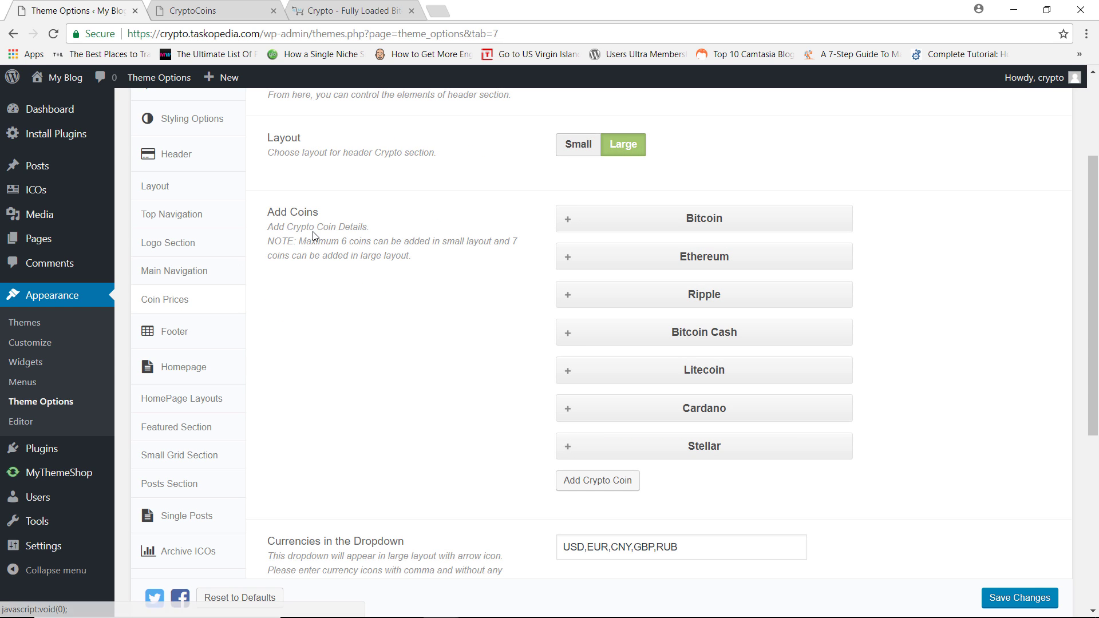
left_click(611, 481)
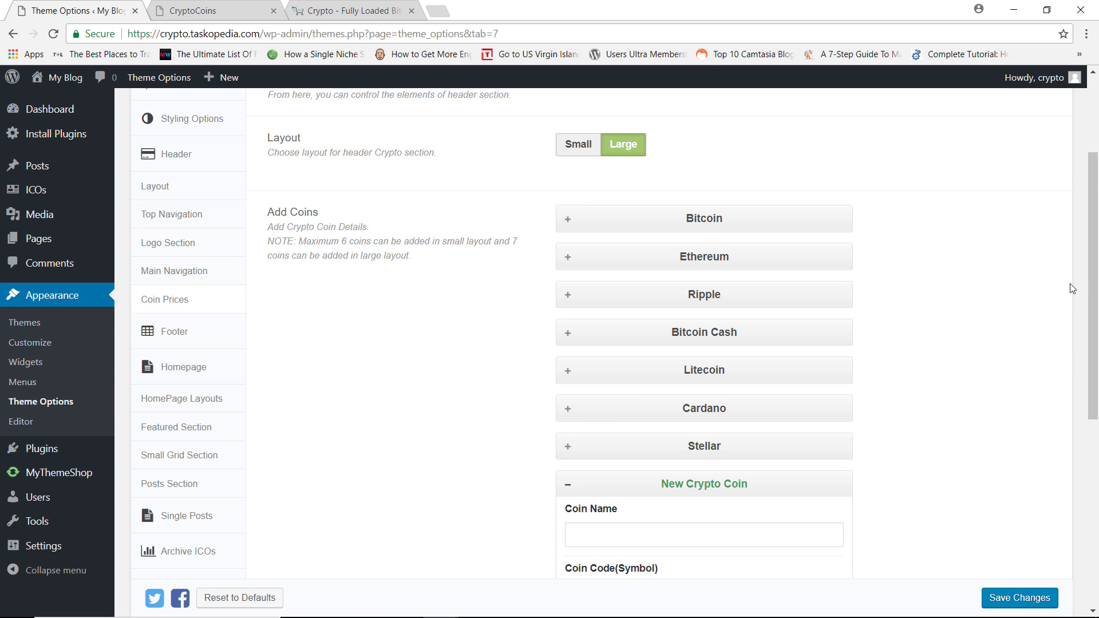
scroll(722, 354, "down", 3)
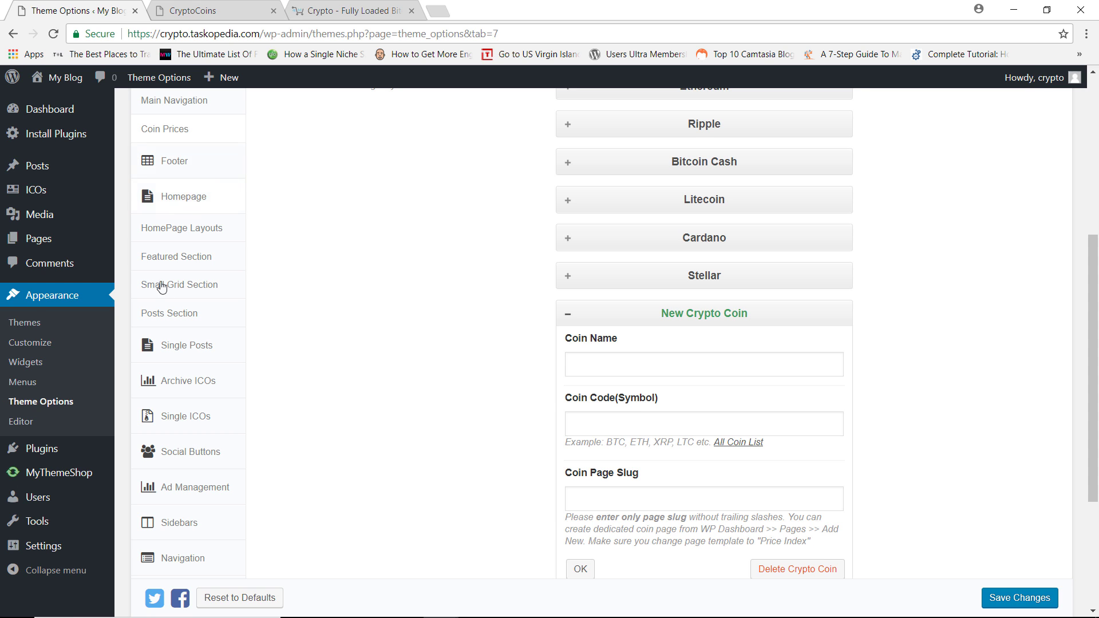
Step: Review the theme options for Single Posts, Social Buttons, Sidebars and Typography
left_click(208, 345)
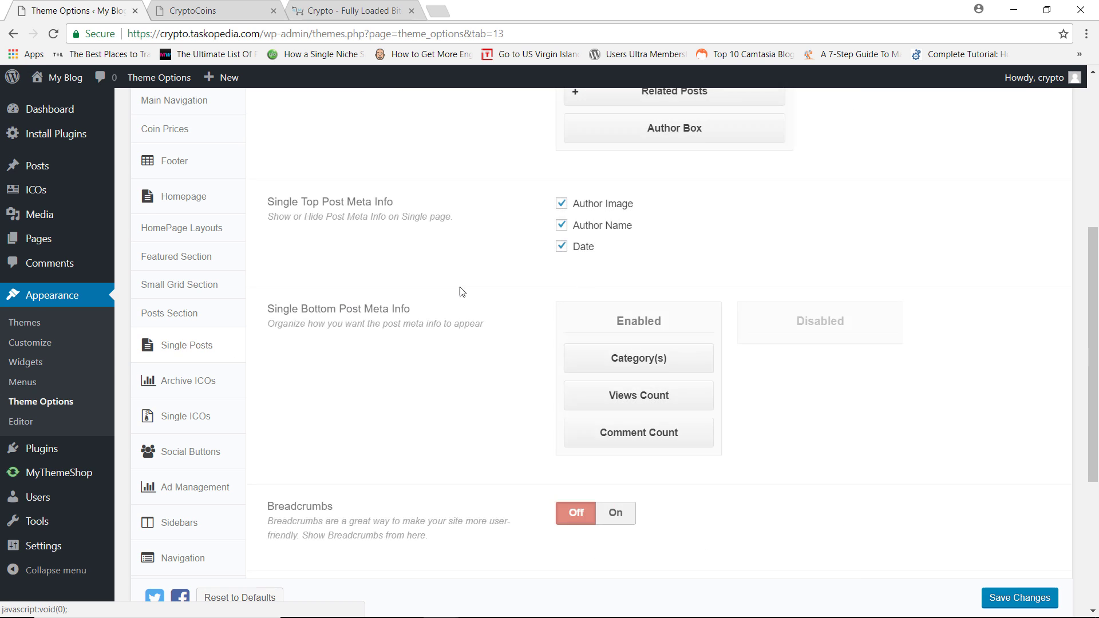
left_click(183, 450)
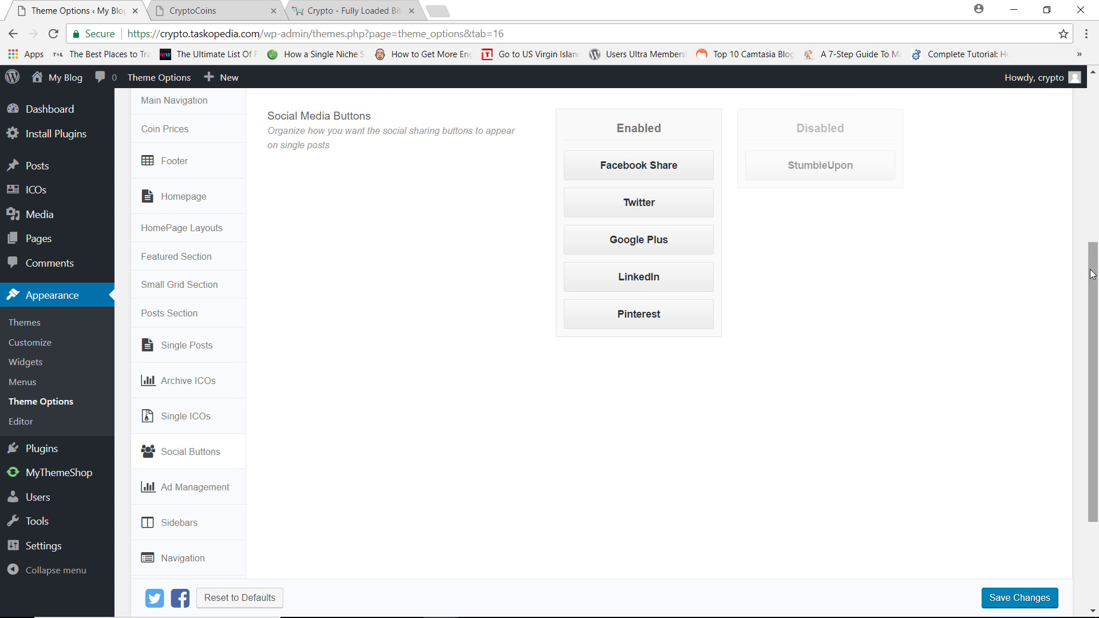
left_click_drag(1093, 274, 1026, 275)
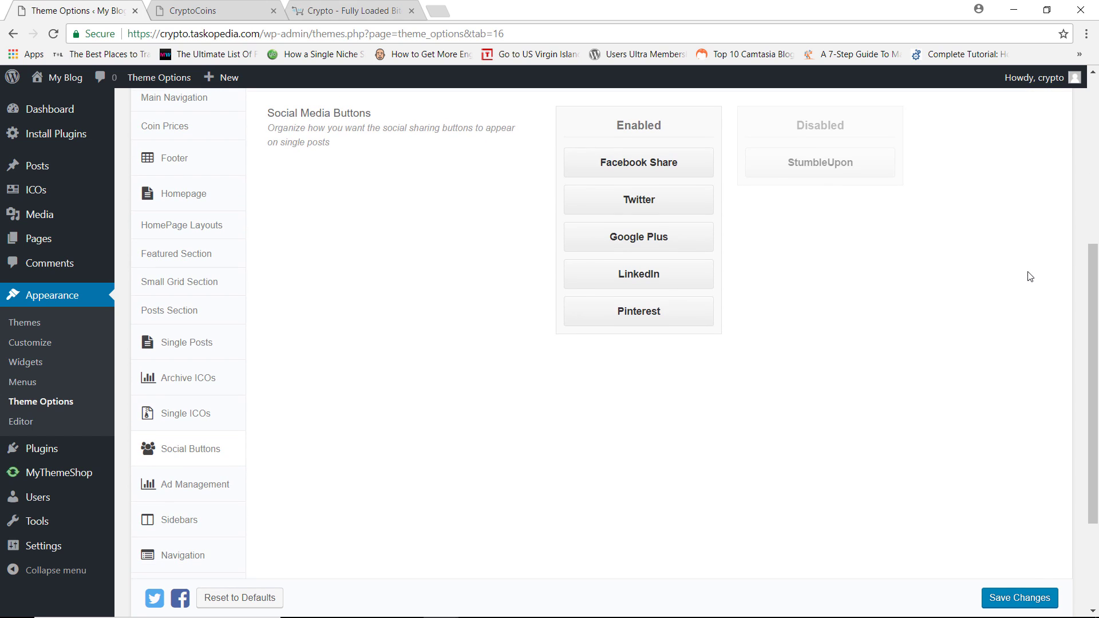
left_click(182, 520)
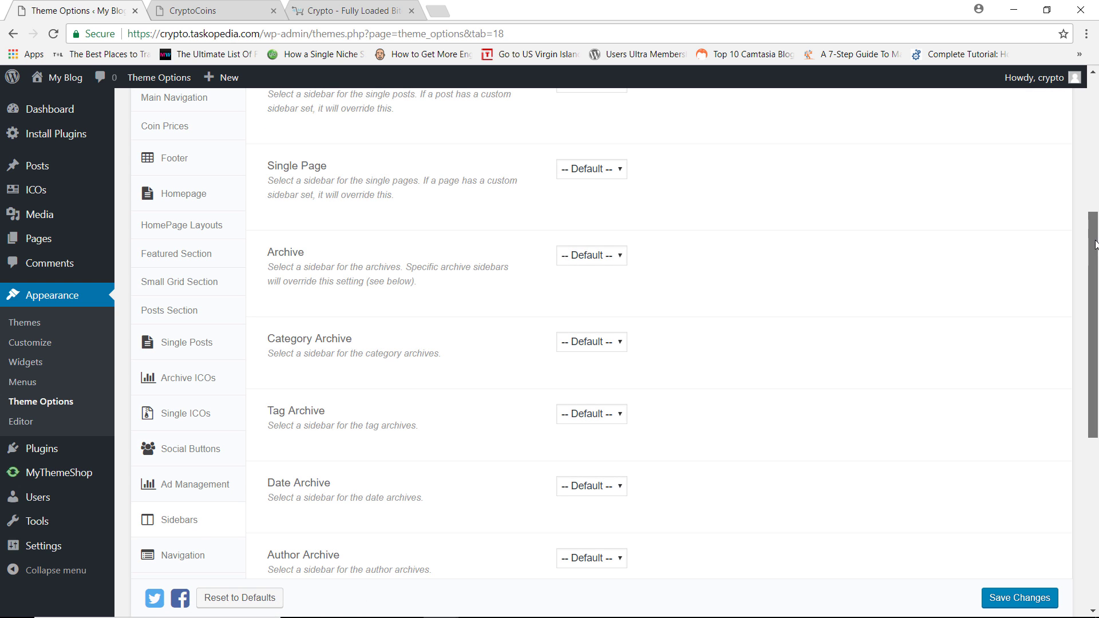
left_click_drag(1086, 244, 371, 415)
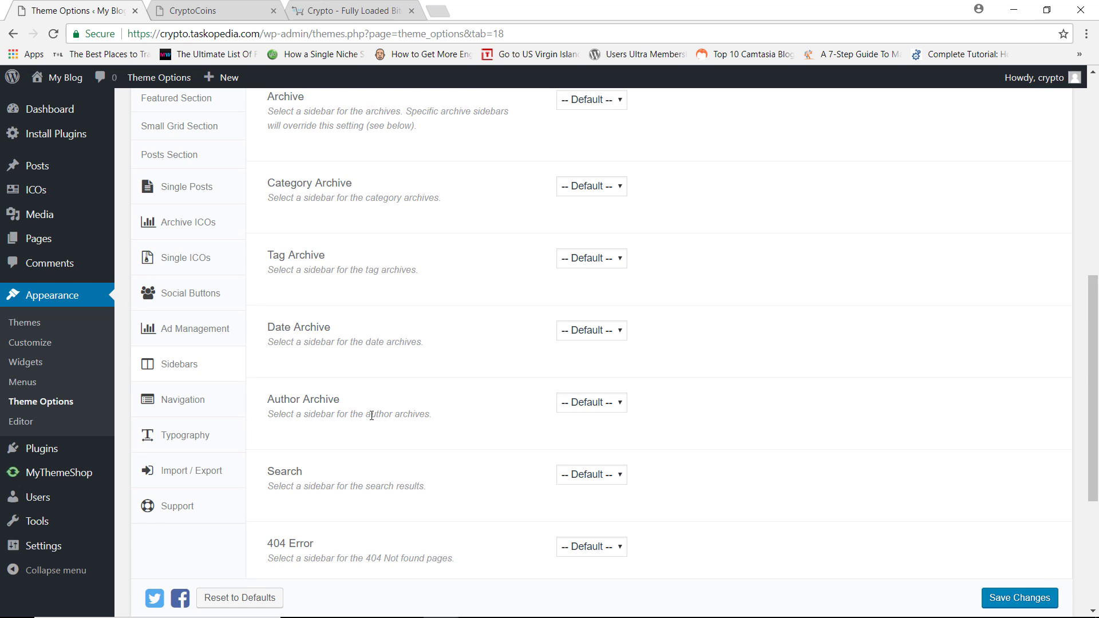
left_click(199, 445)
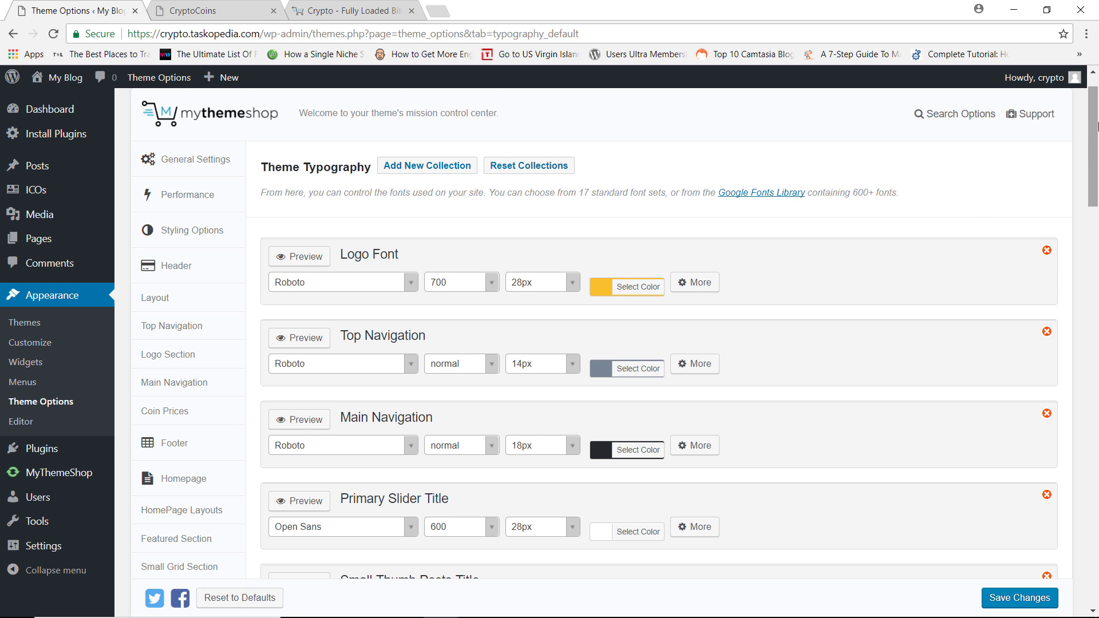
mouse_move(1095, 126)
left_mouse_down()
mouse_move(1091, 204)
mouse_move(1098, 137)
left_mouse_up()
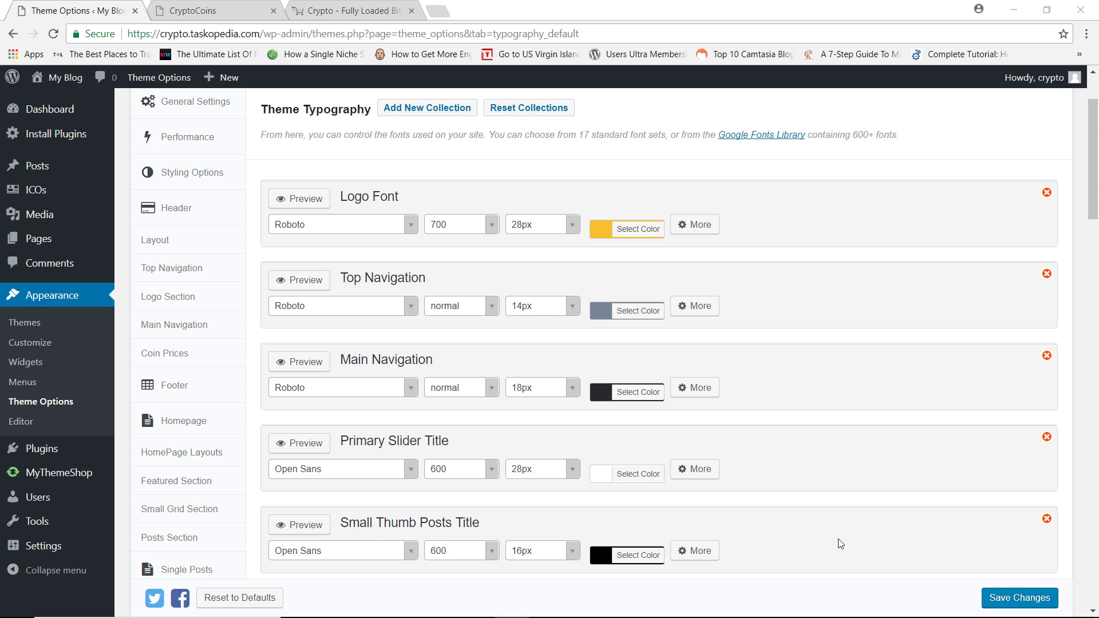
Step: Start a new ICO post and look over its editor and the available review types
mouse_move(57, 197)
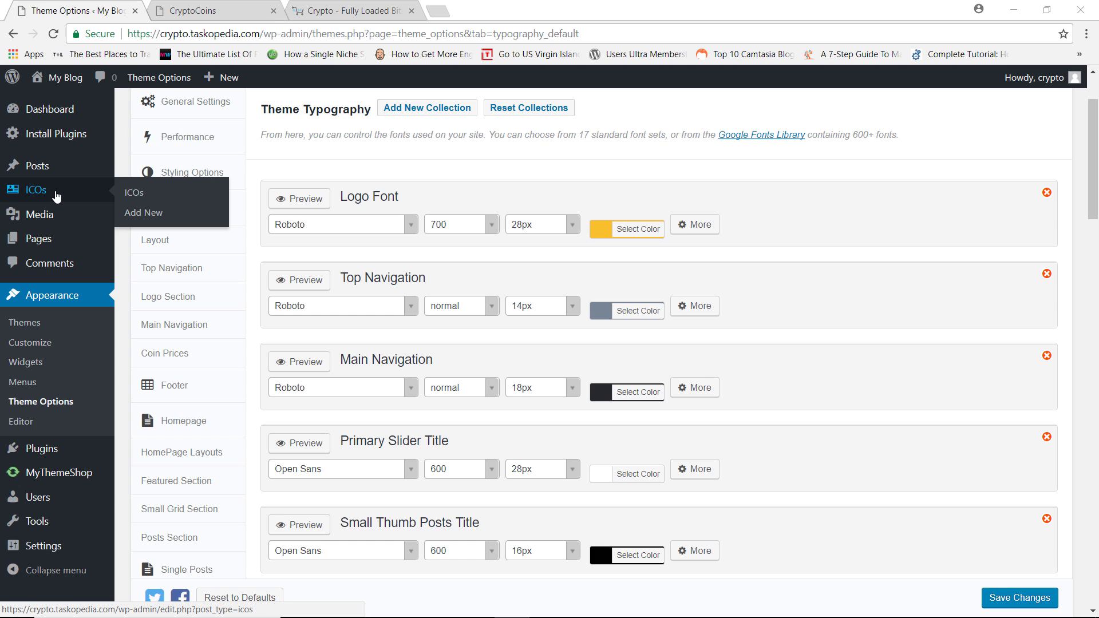
left_click(143, 212)
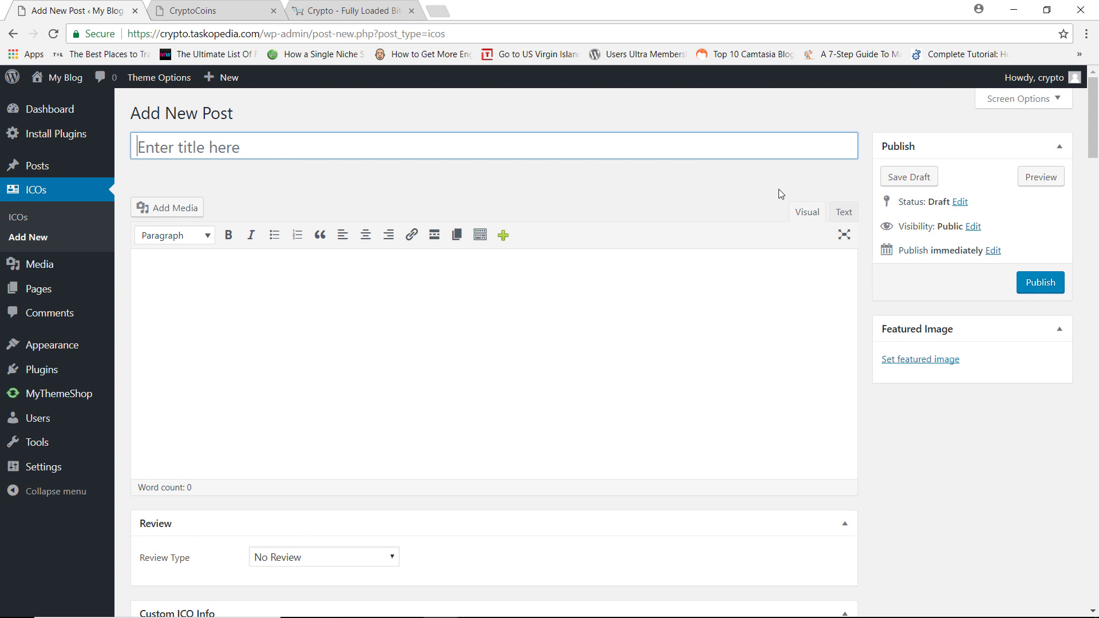
left_click(342, 358)
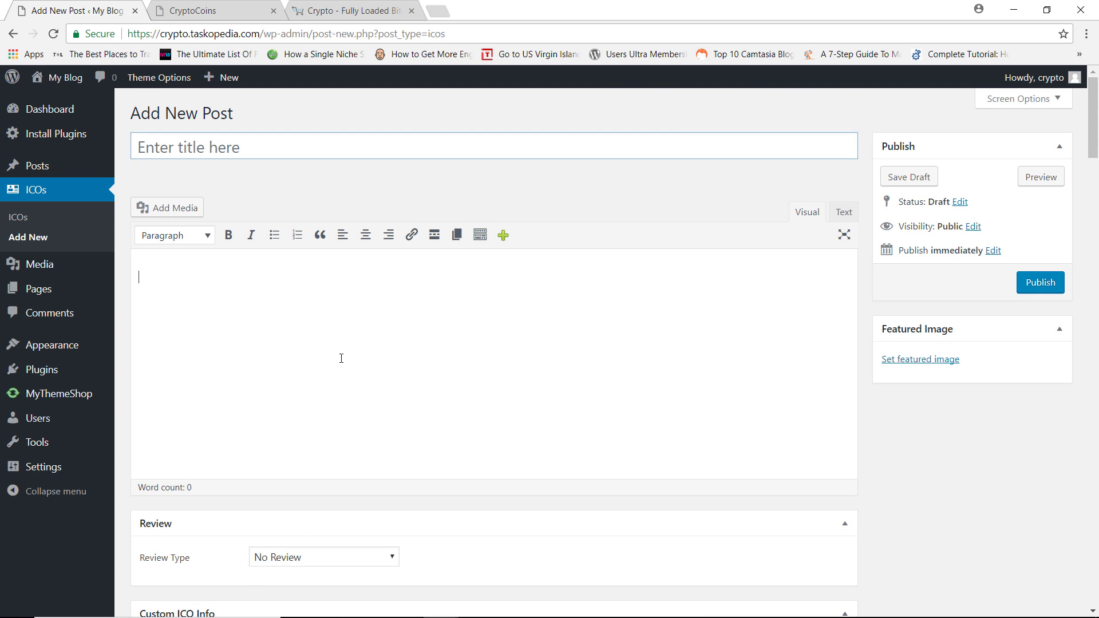
left_click_drag(1095, 121, 1095, 182)
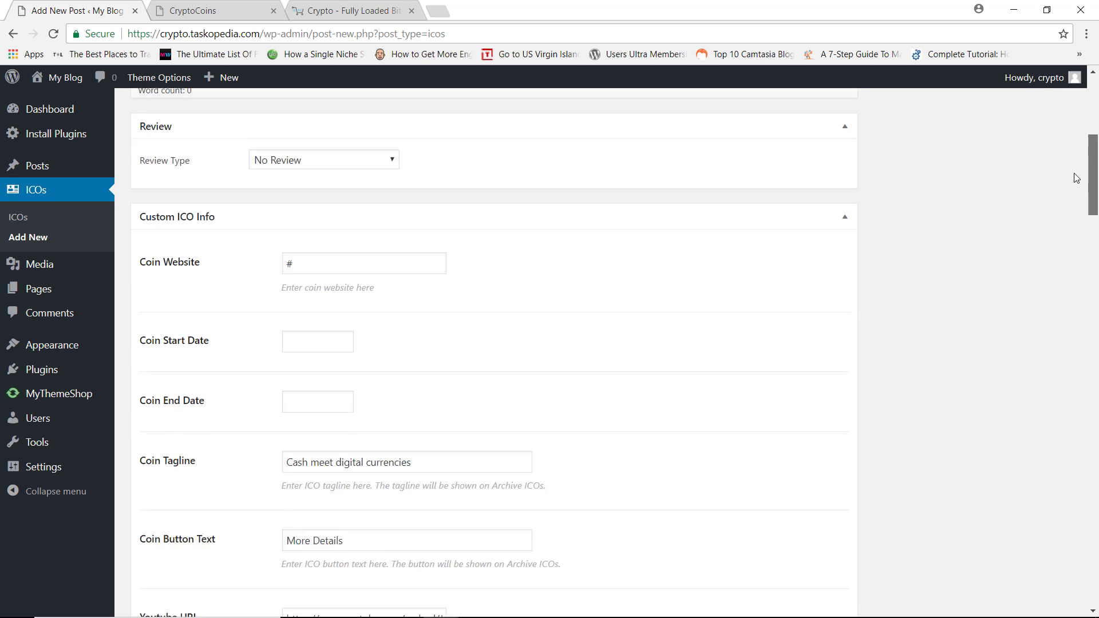
left_click(345, 145)
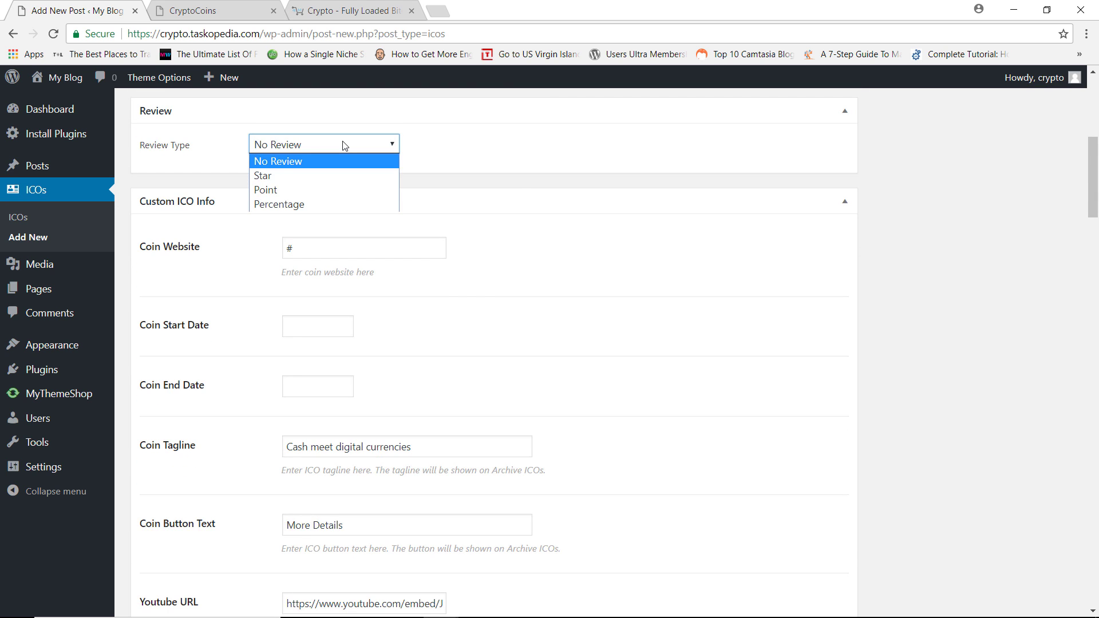
left_click(519, 185)
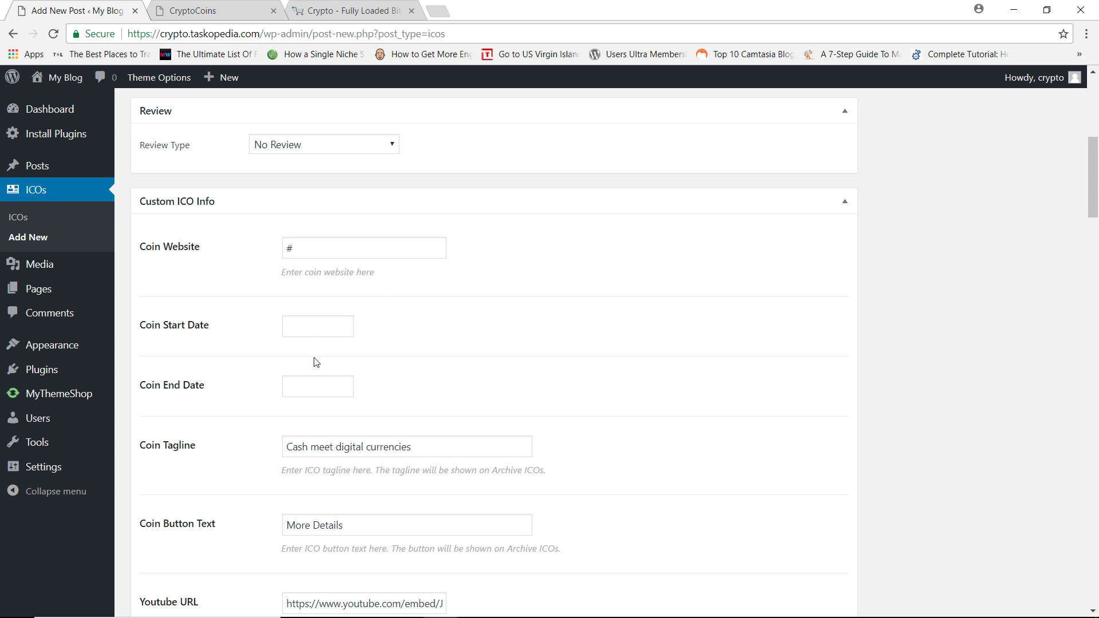
Step: Examine the new ICO's custom info, social share, team member, advisor and details fields
left_click_drag(1093, 172, 1072, 237)
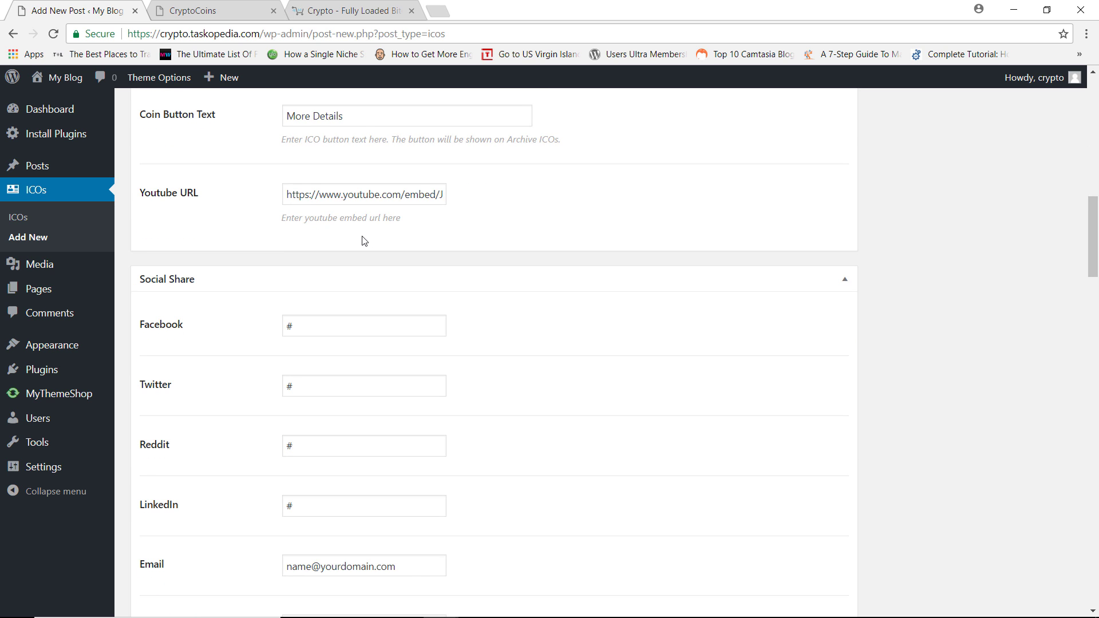
left_click_drag(1091, 227, 1053, 305)
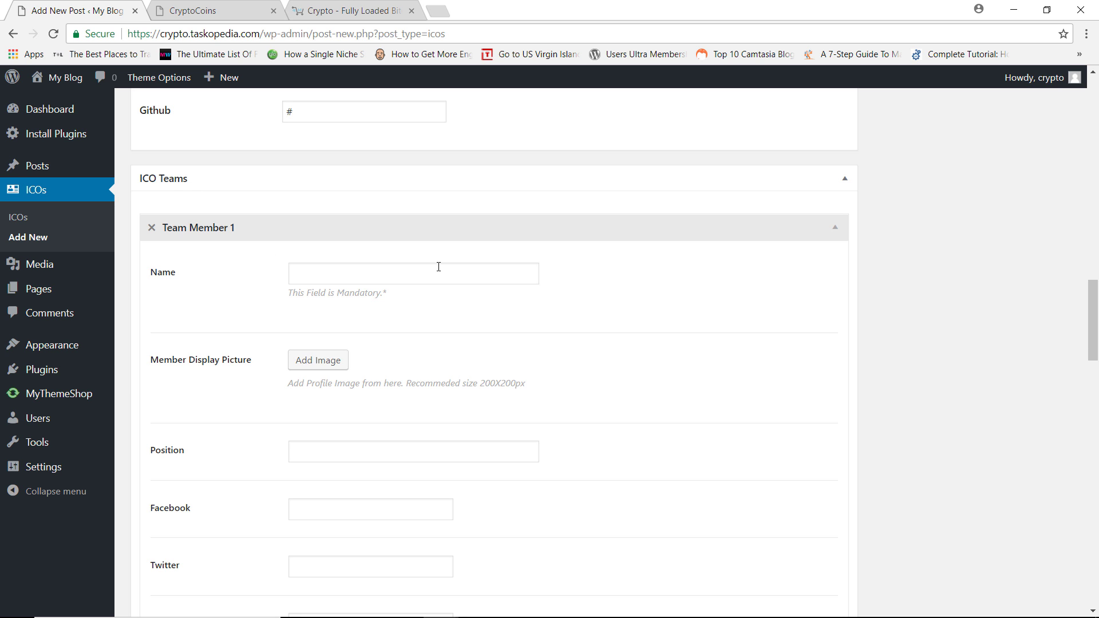
left_click_drag(1091, 298, 1072, 344)
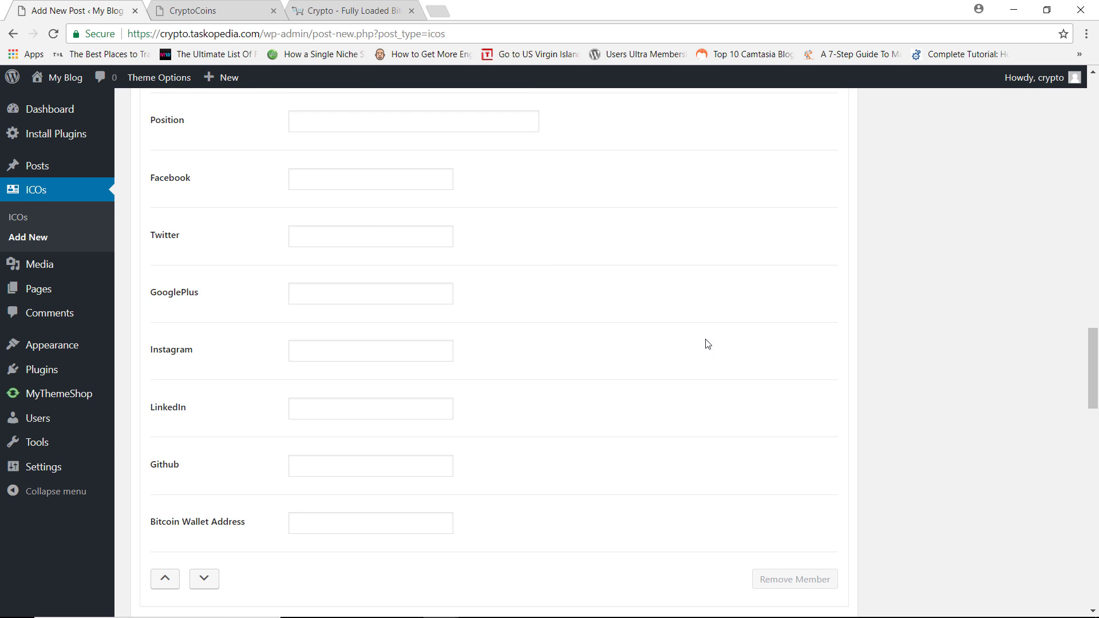
left_click_drag(1090, 353, 1056, 410)
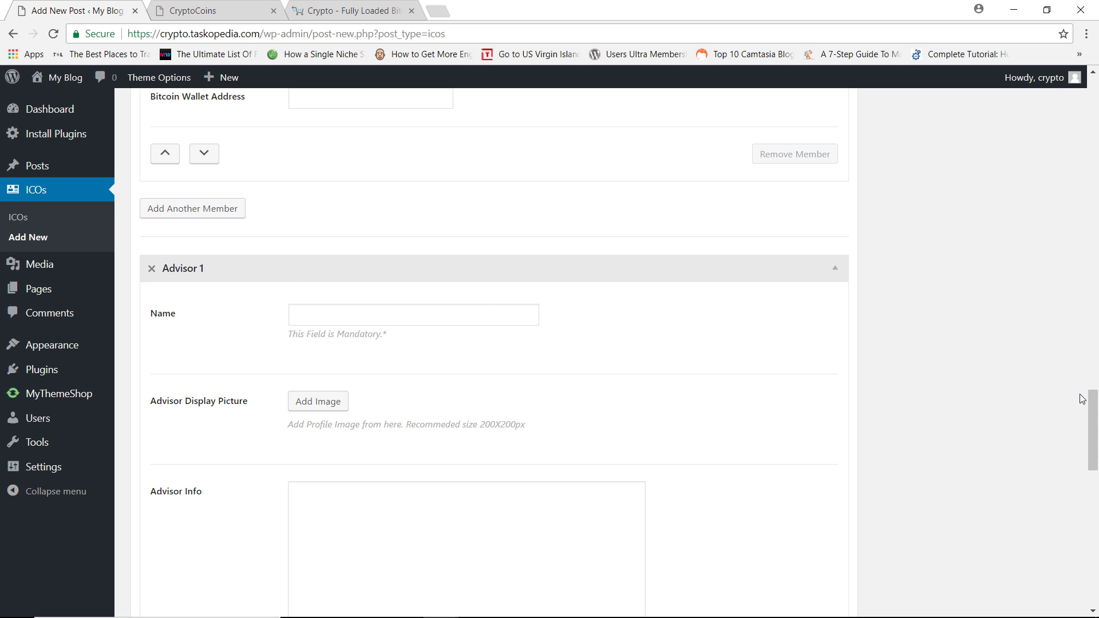
left_click_drag(1091, 421, 1036, 538)
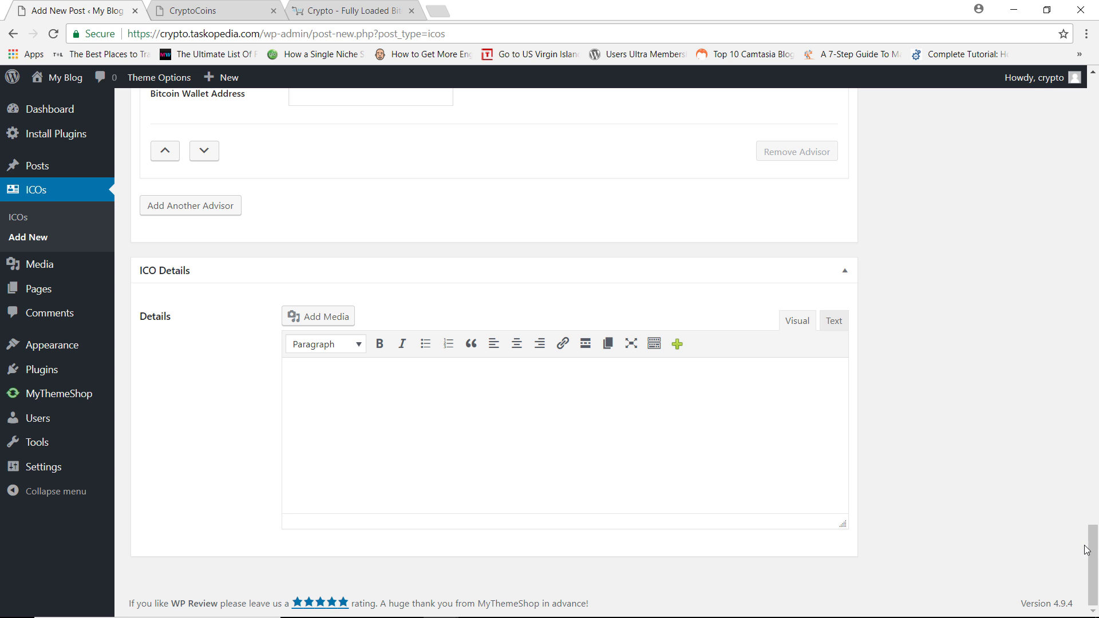
left_click_drag(1094, 536, 1098, 93)
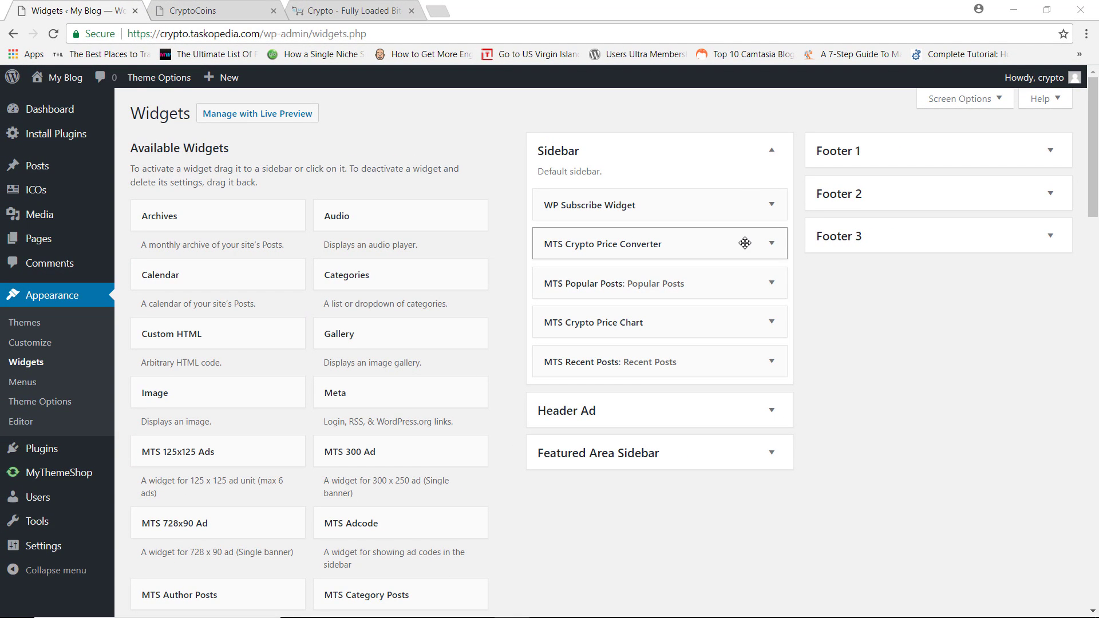
Step: Expand the sidebar's MTS Crypto Price Converter widget settings and open the My Blog front page in a new tab
left_click(771, 244)
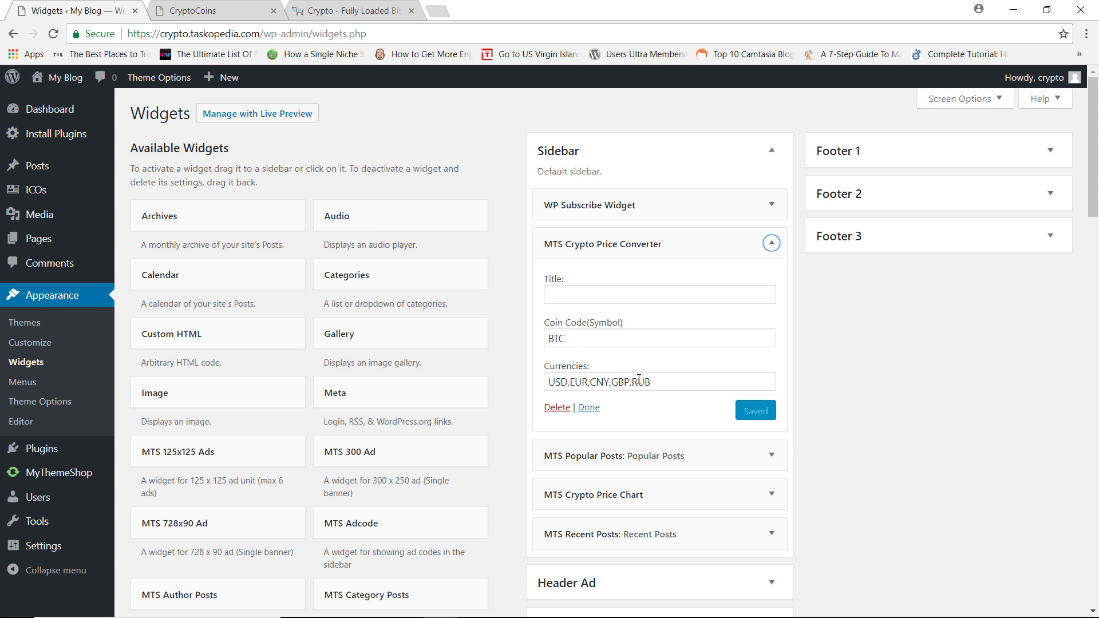
right_click(75, 76)
left_click(78, 82)
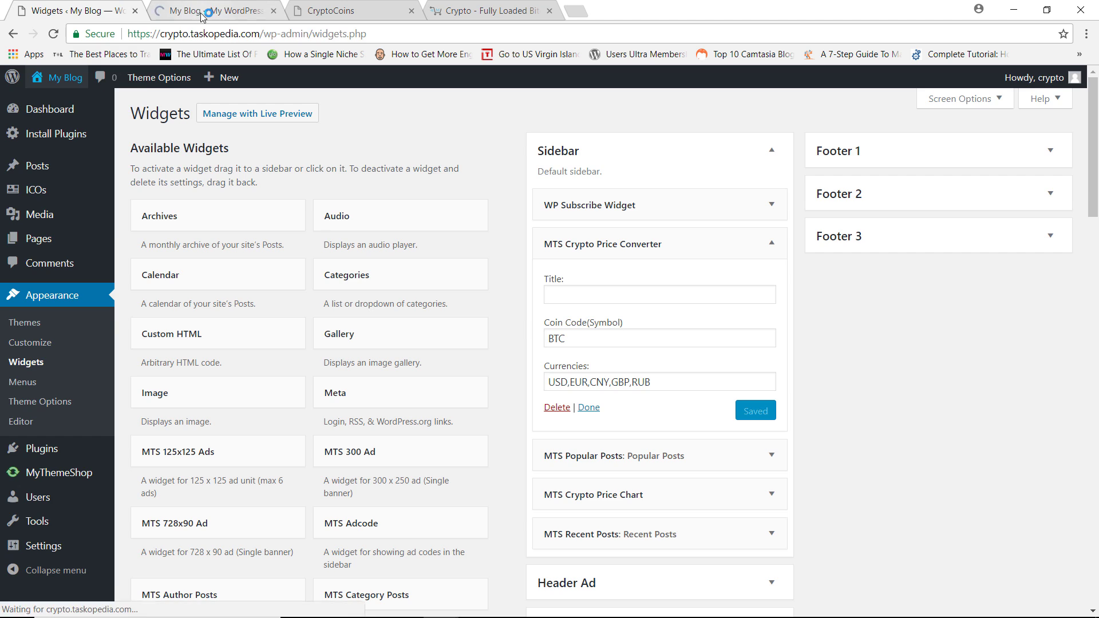
Step: On the front page, open the popular post "Amazing Blog Post With Everything In It" and find its Crypto Converter widget
key("ctrl+Tab")
scroll(981, 238, "down", 3)
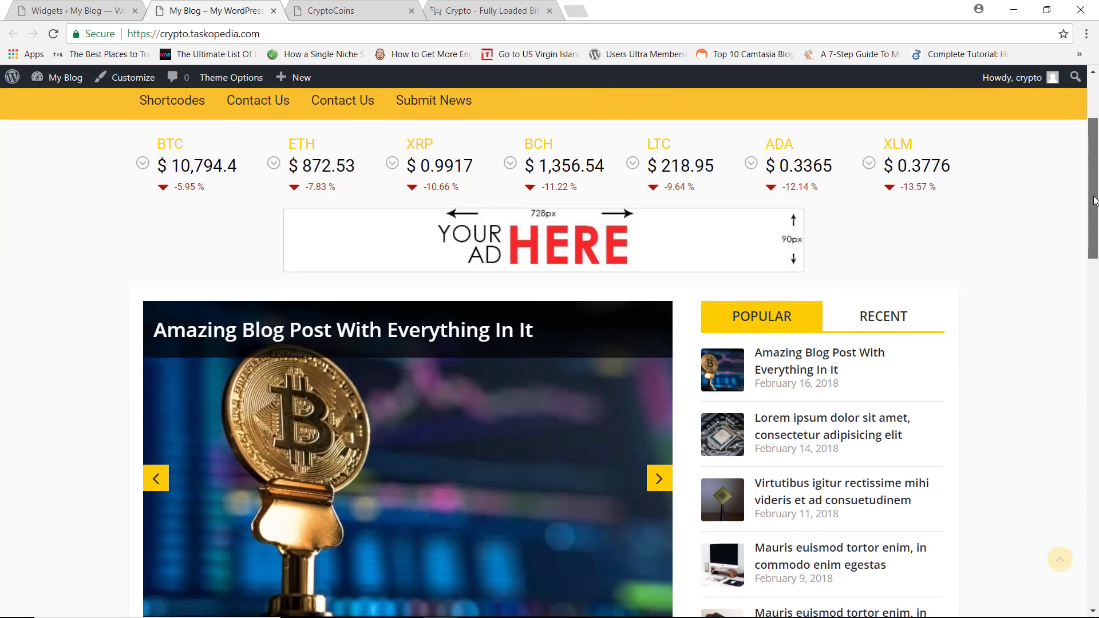
left_click(831, 362)
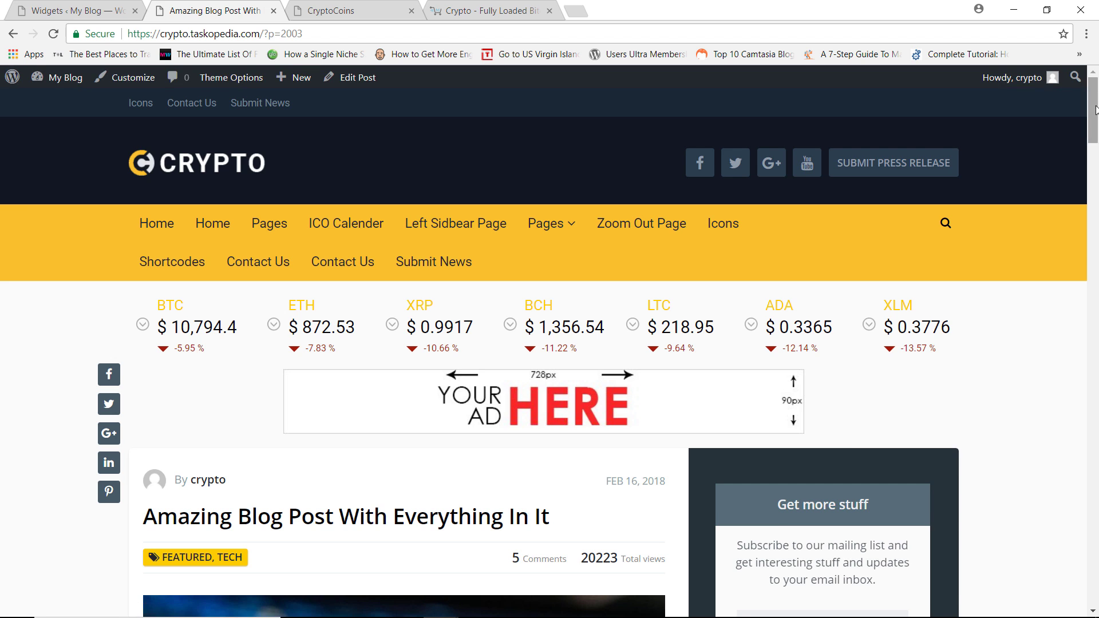
left_click_drag(1094, 111, 1093, 186)
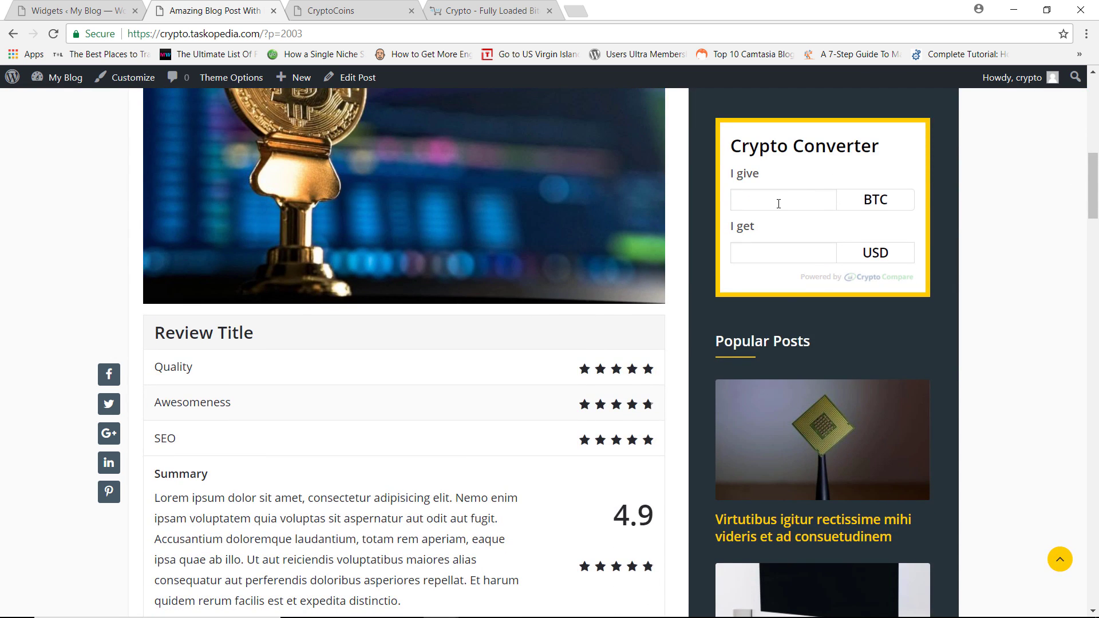
Step: Convert 3 BTC in the Crypto Converter, trying EUR and RUB as the target currencies
type("3")
left_click(866, 256)
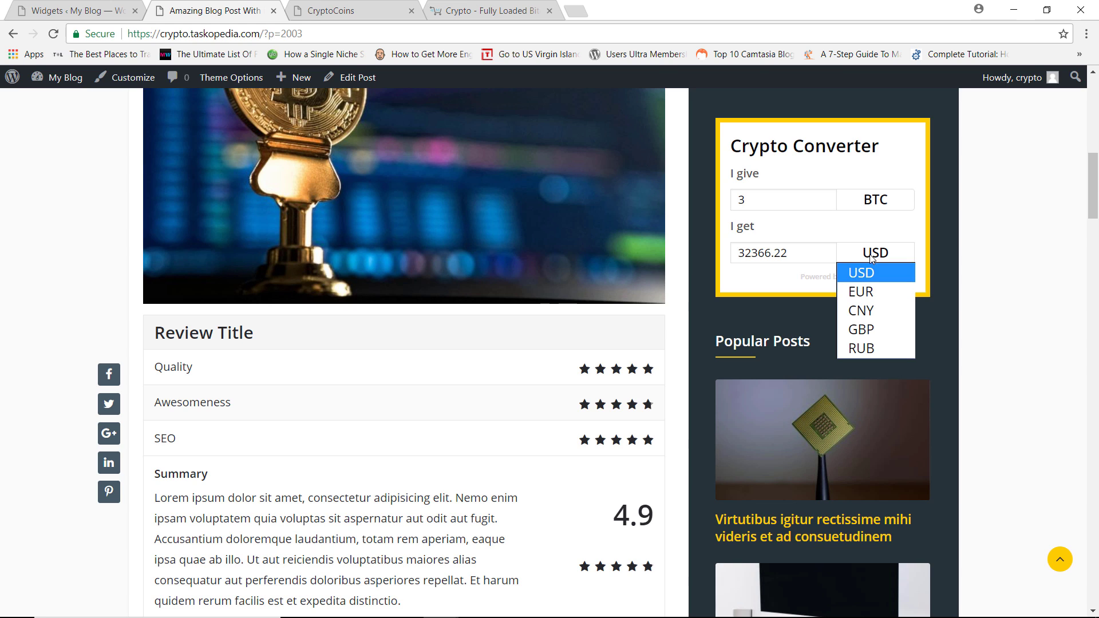
left_click(862, 292)
left_click(897, 255)
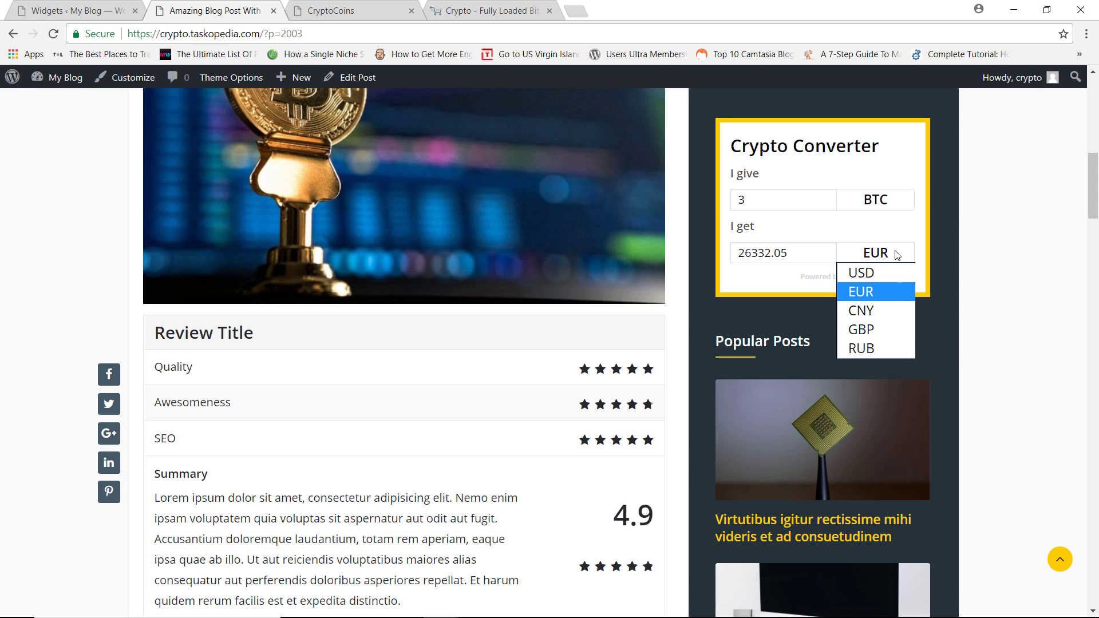
left_click(871, 348)
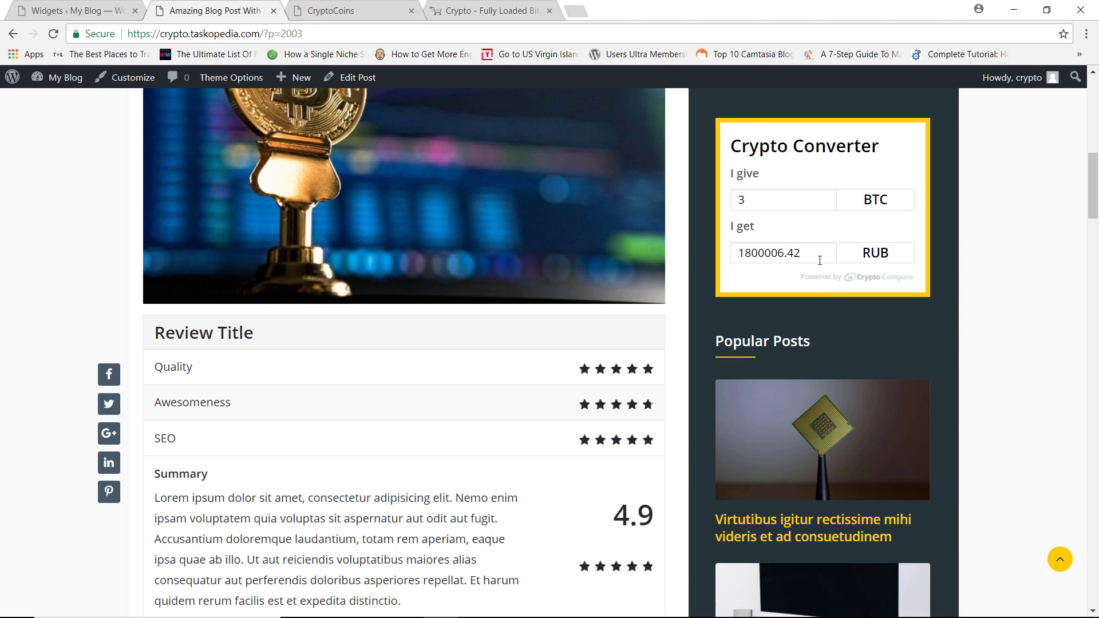
Step: Set the MTS Crypto Price Converter widget's coin code to ETH and save the widget
left_click(101, 11)
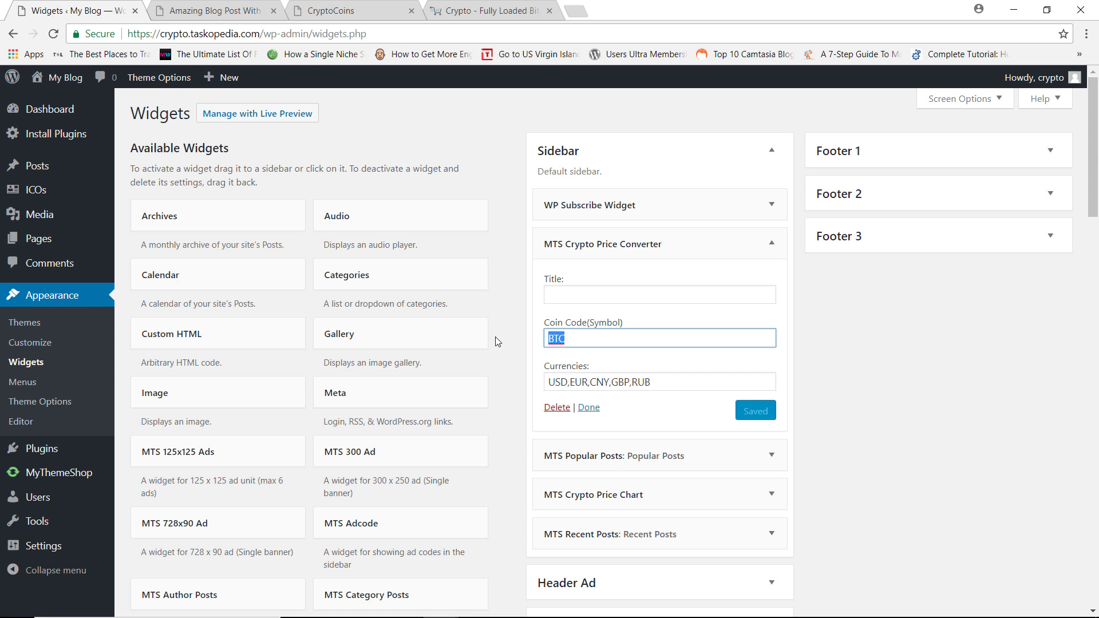
type("ETH")
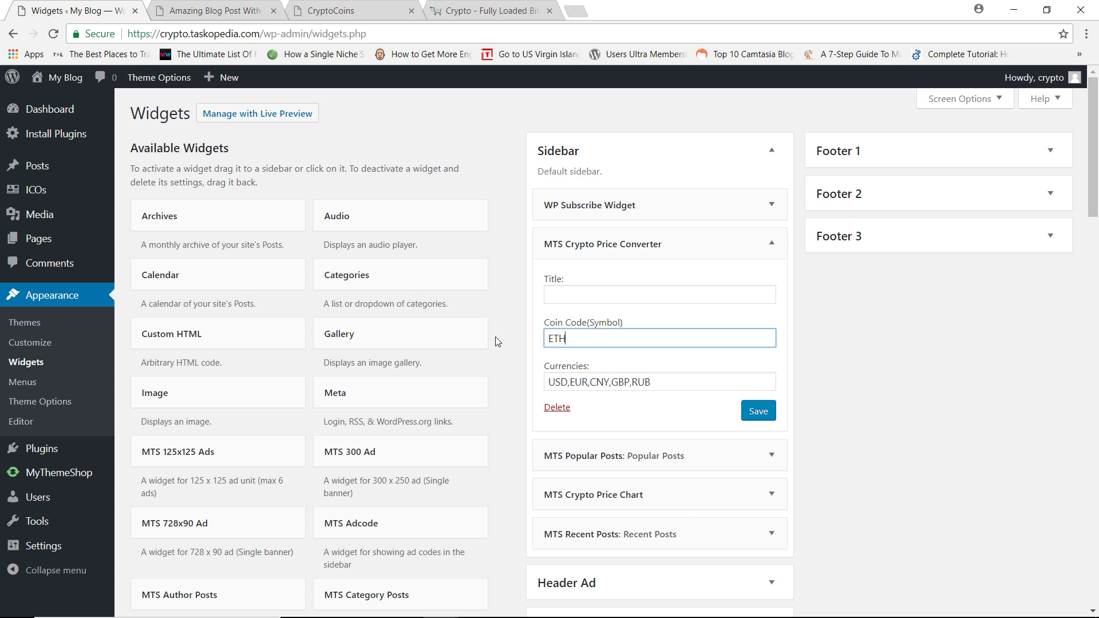
left_click(766, 414)
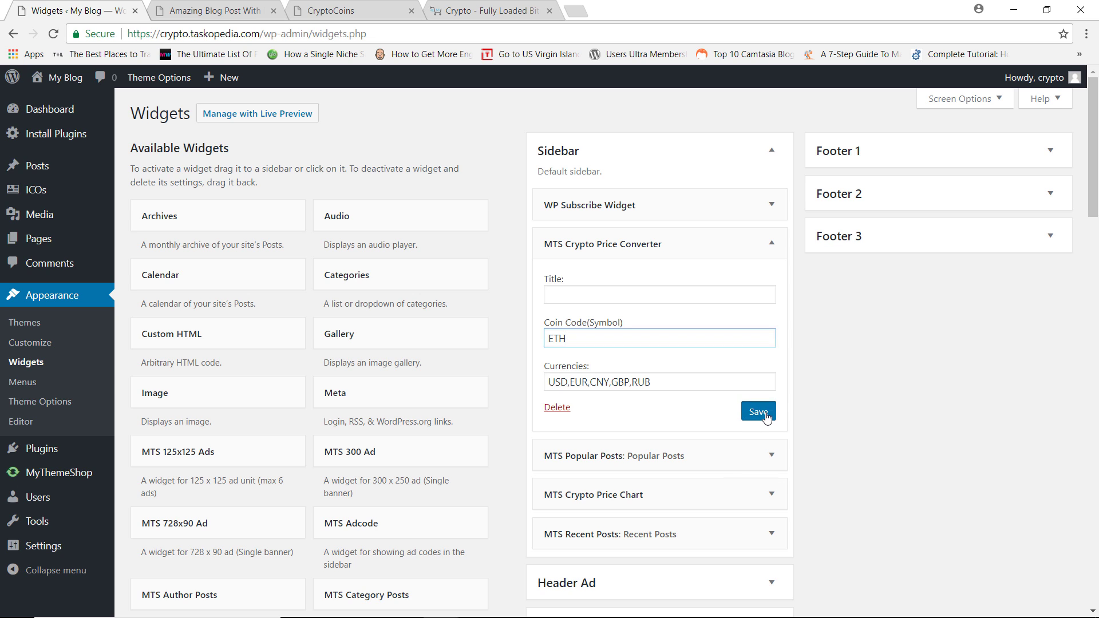
left_click(766, 414)
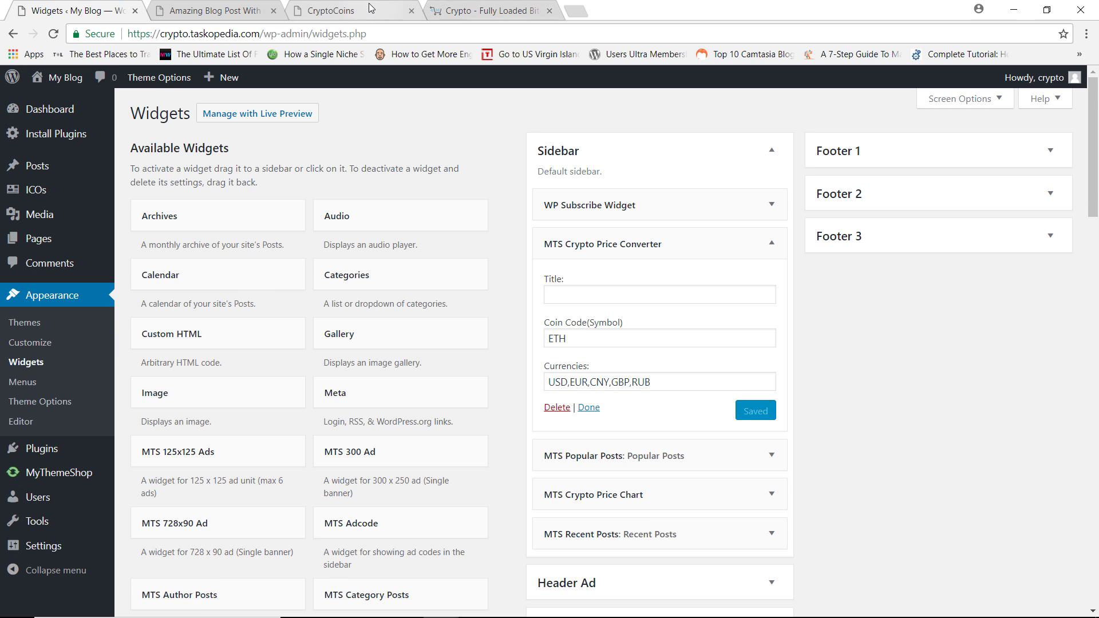
Step: Reload the blog post, convert 10 ETH to USD in the Crypto Converter, and return to the widget settings
left_click(369, 11)
left_click(215, 10)
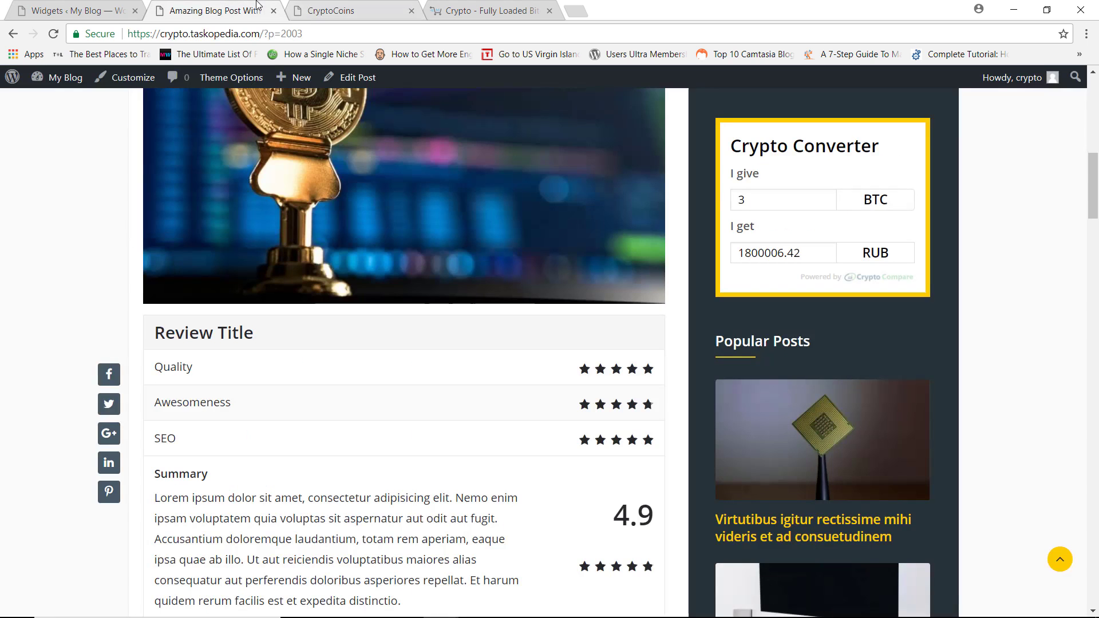
left_click(53, 34)
scroll(847, 237, "down", 1)
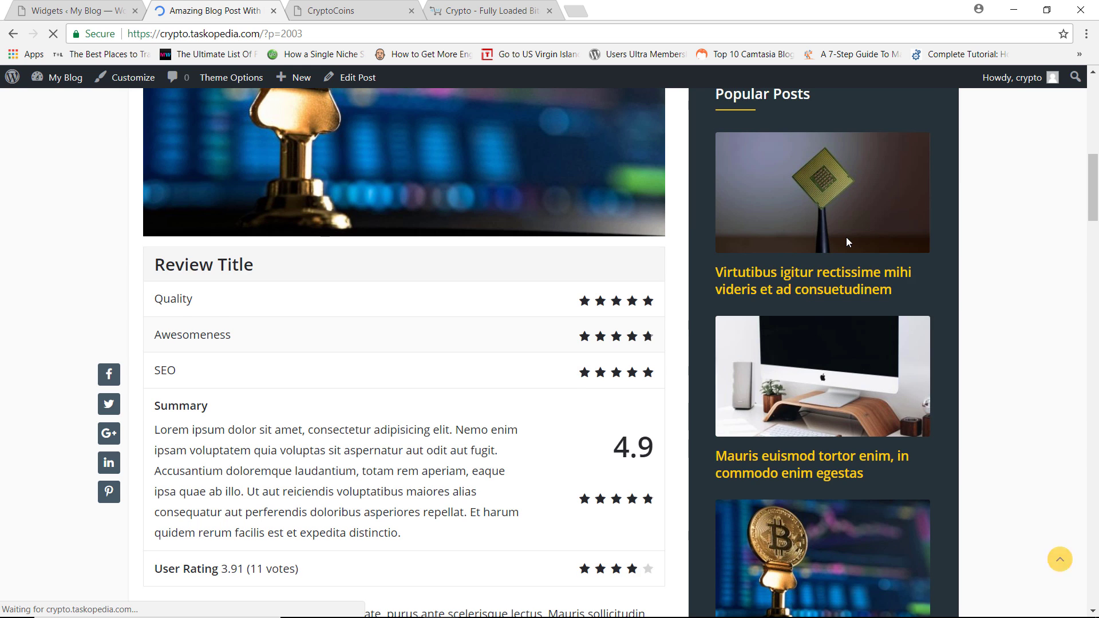
scroll(929, 181, "up", 1)
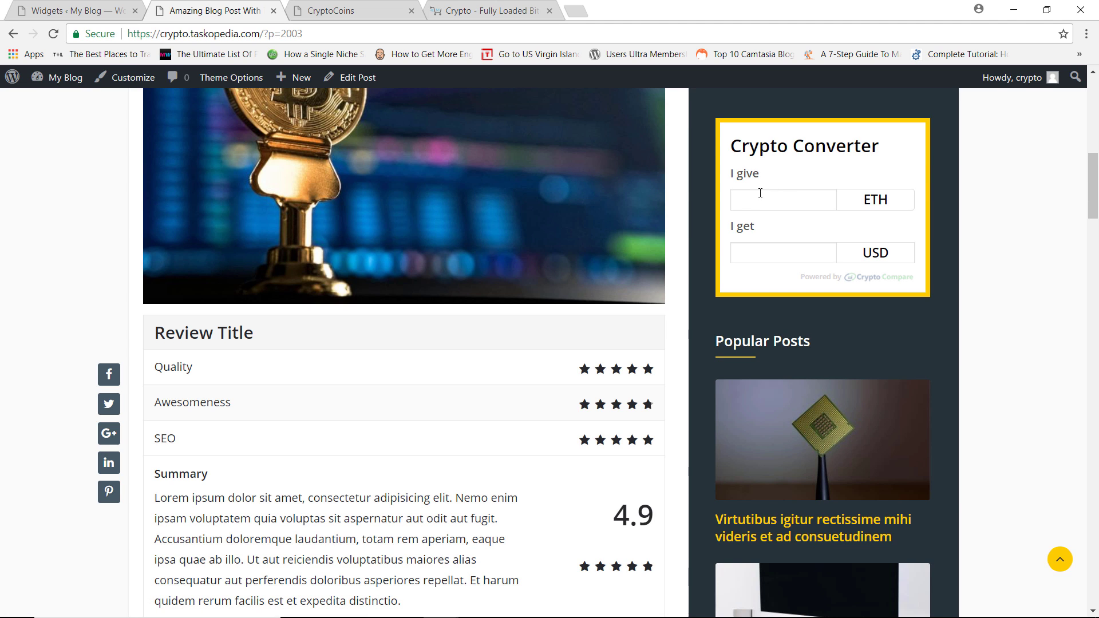
type("10")
left_click(66, 11)
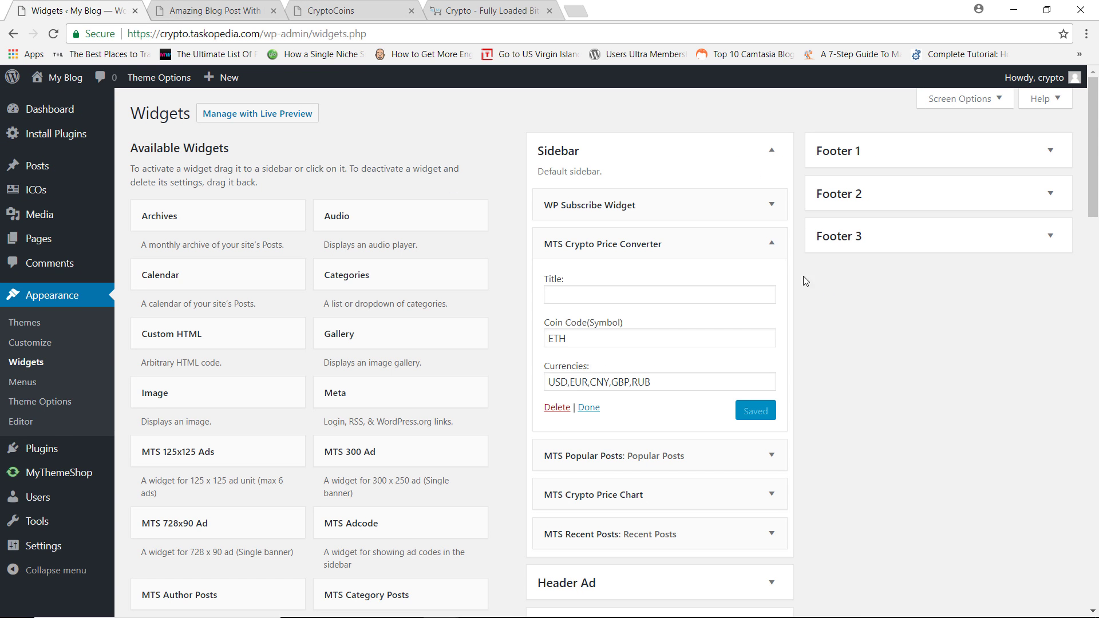
Step: Open the MTS Crypto Price Chart widget's settings and find its BTC chart in the blog post's sidebar, returning to the settings
left_click(771, 243)
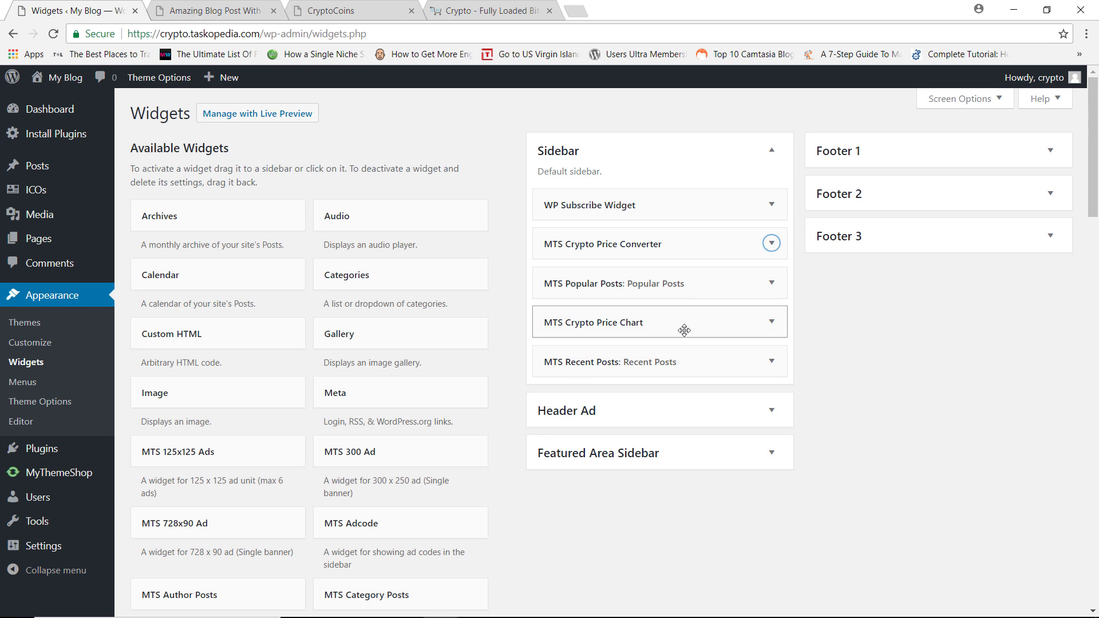
left_click(770, 325)
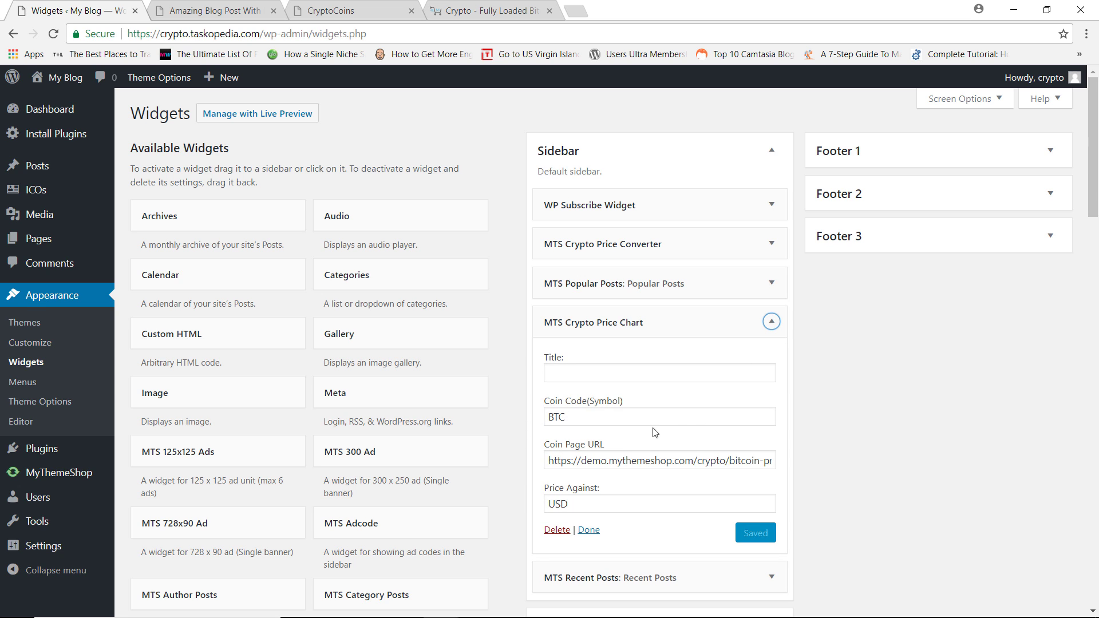
left_click_drag(577, 417, 554, 417)
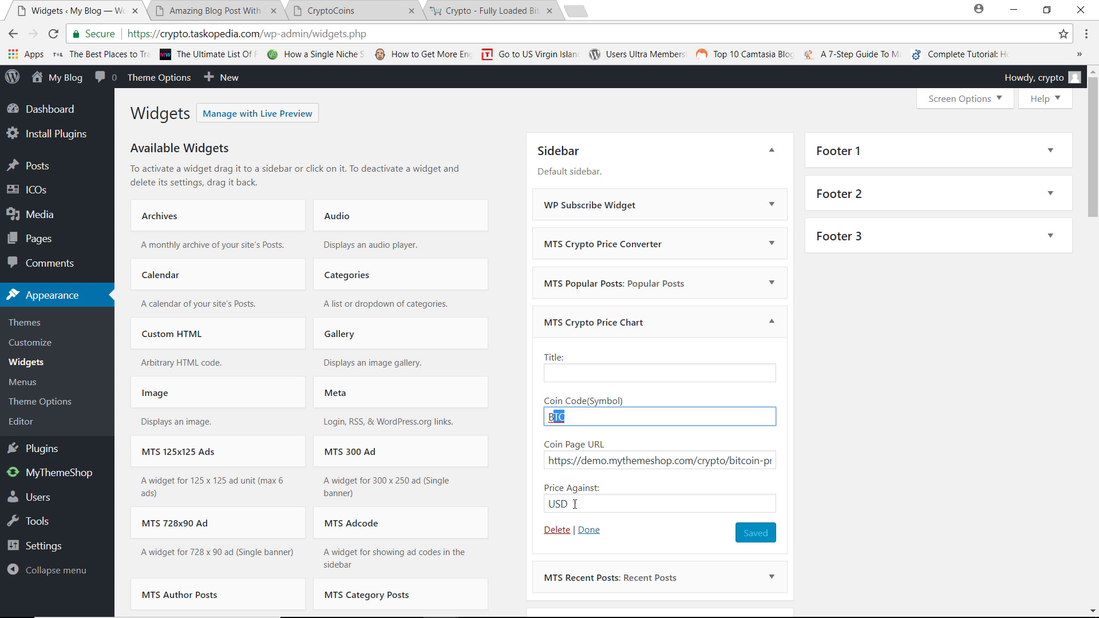
left_click(247, 10)
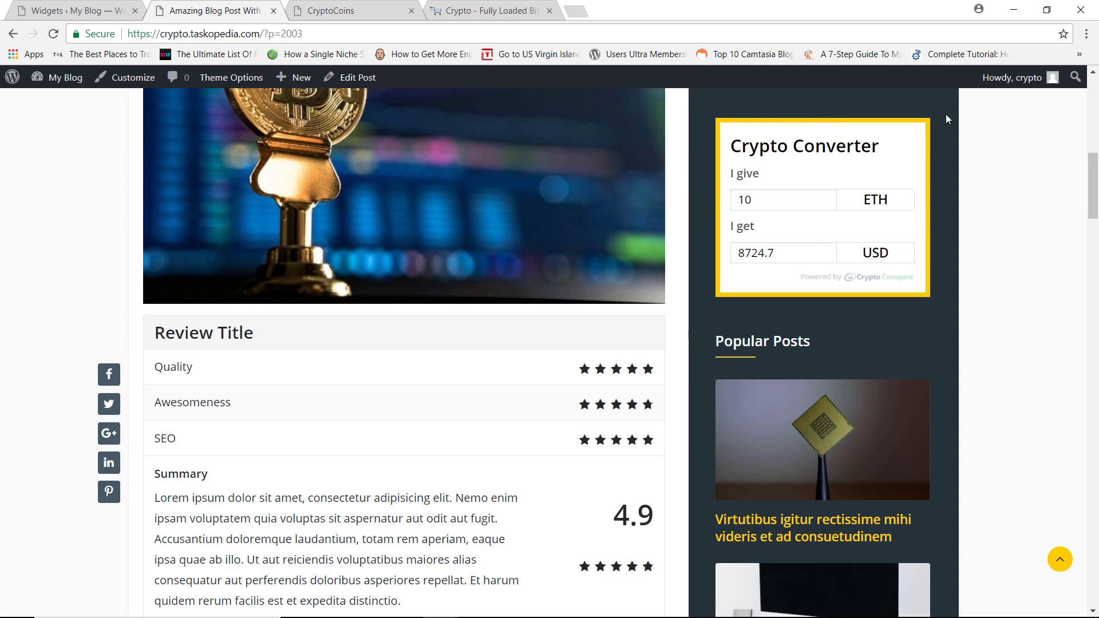
left_click_drag(1095, 171, 1075, 263)
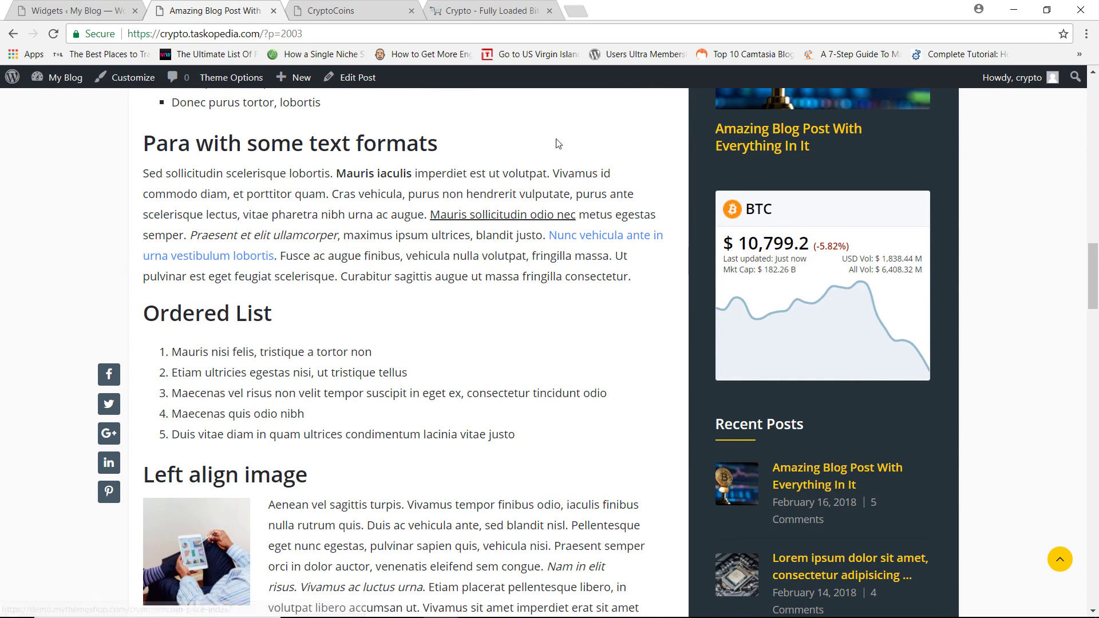
left_click(142, 6)
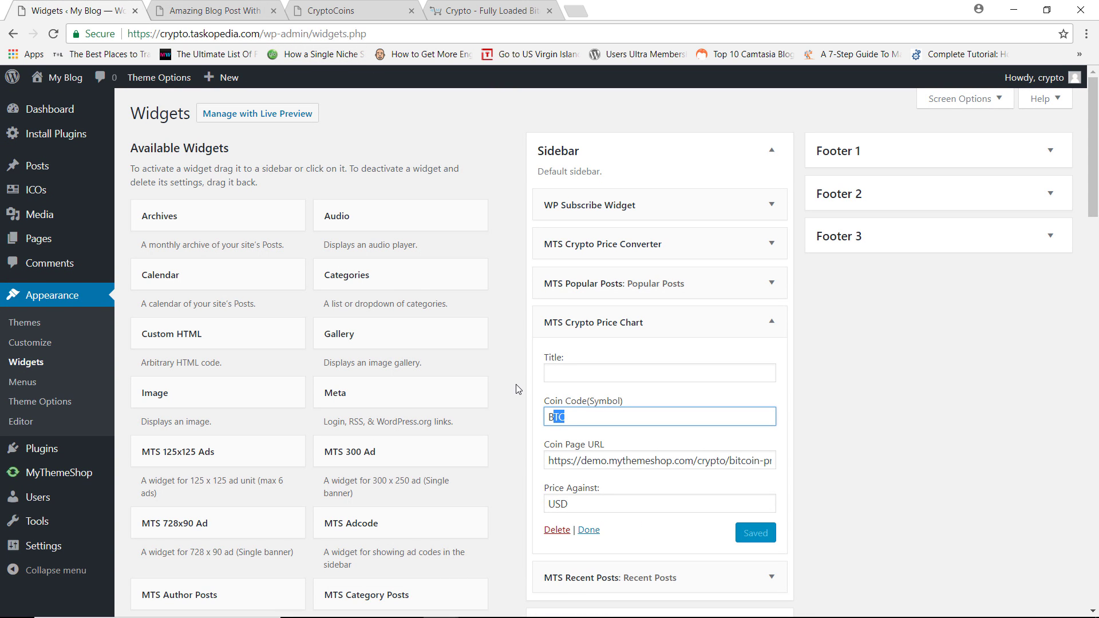
Step: Set the MTS Crypto Price Chart widget's coin code to LTC and its price against to EUR, and save the widget
key("BackSpace")
key("BackSpace")
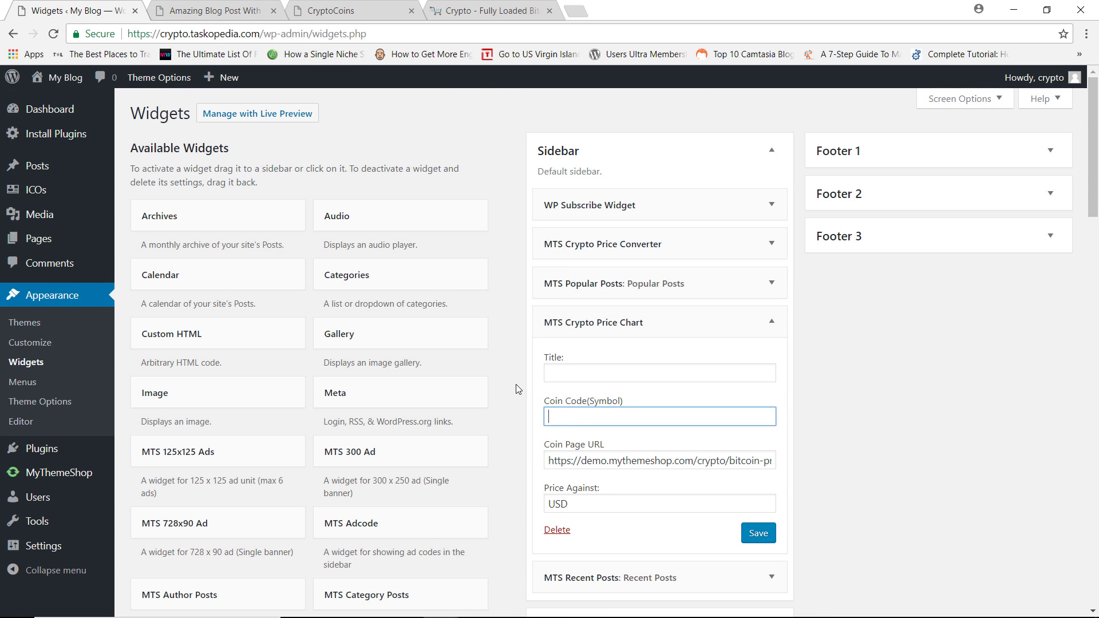
type("LTC")
left_click(572, 504)
key("ctrl+a")
type("E")
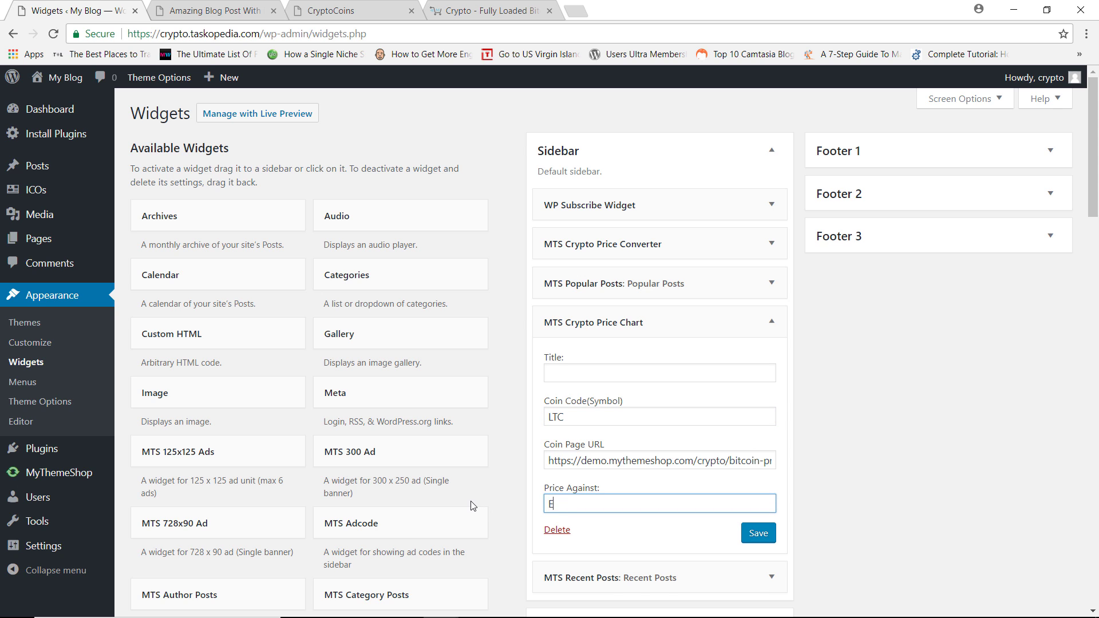
type("UR")
left_click(767, 534)
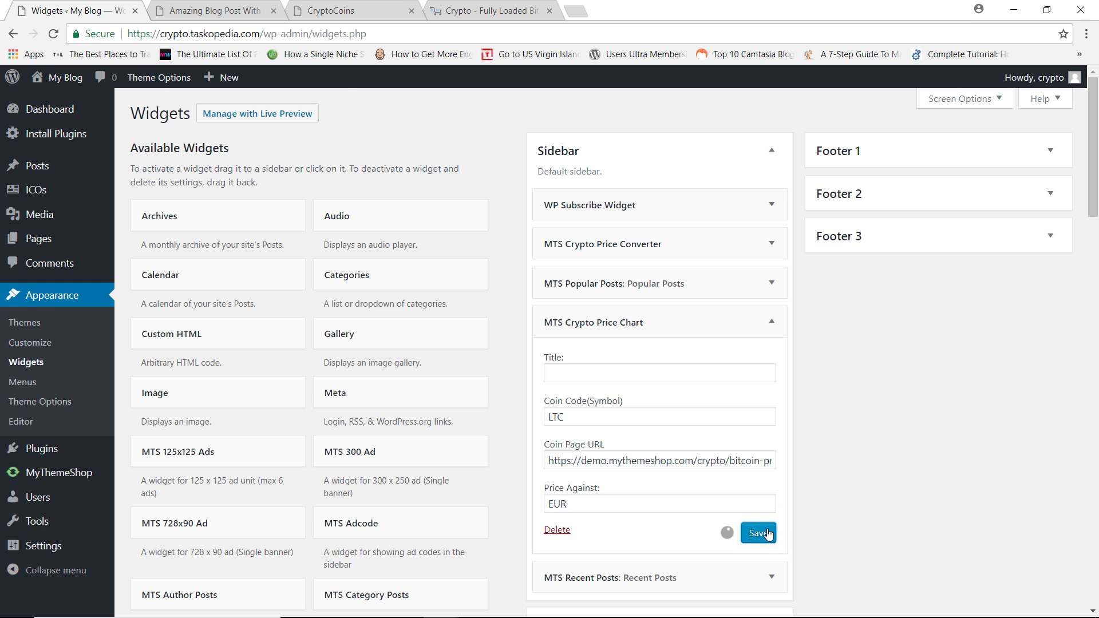
Step: Reload the blog post to check the sidebar price chart, and return to the WordPress admin
left_click(232, 8)
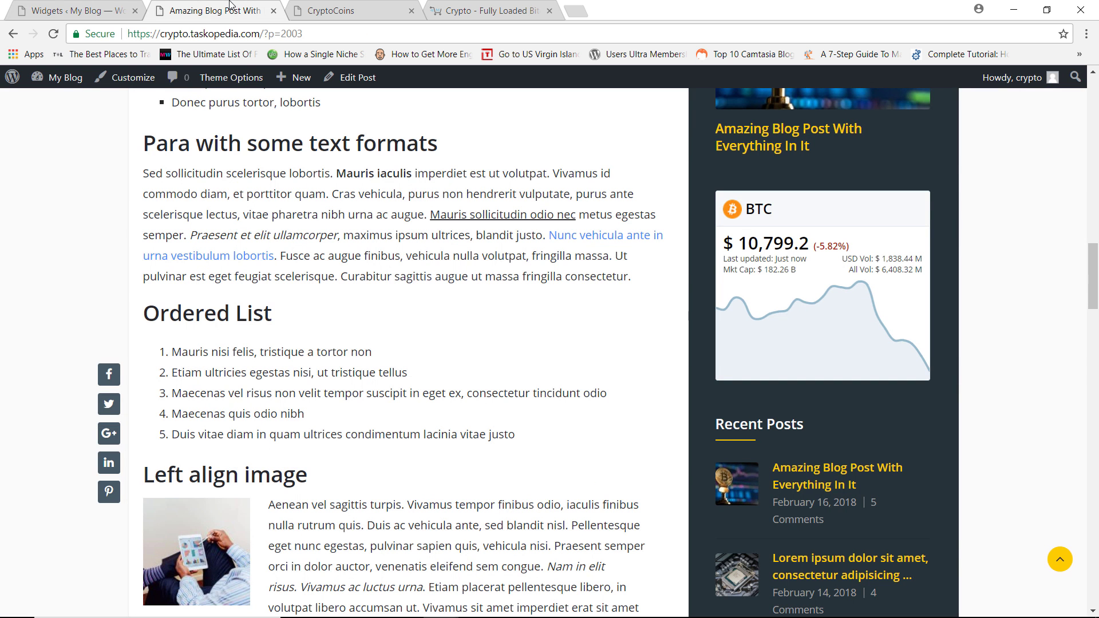
left_click(52, 35)
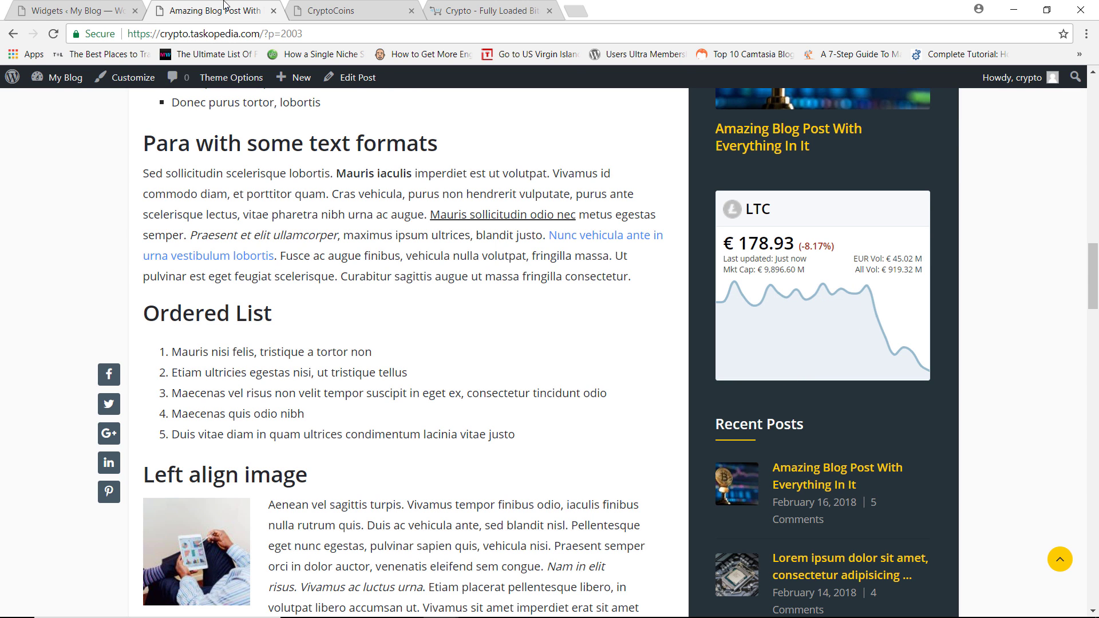
left_click(106, 8)
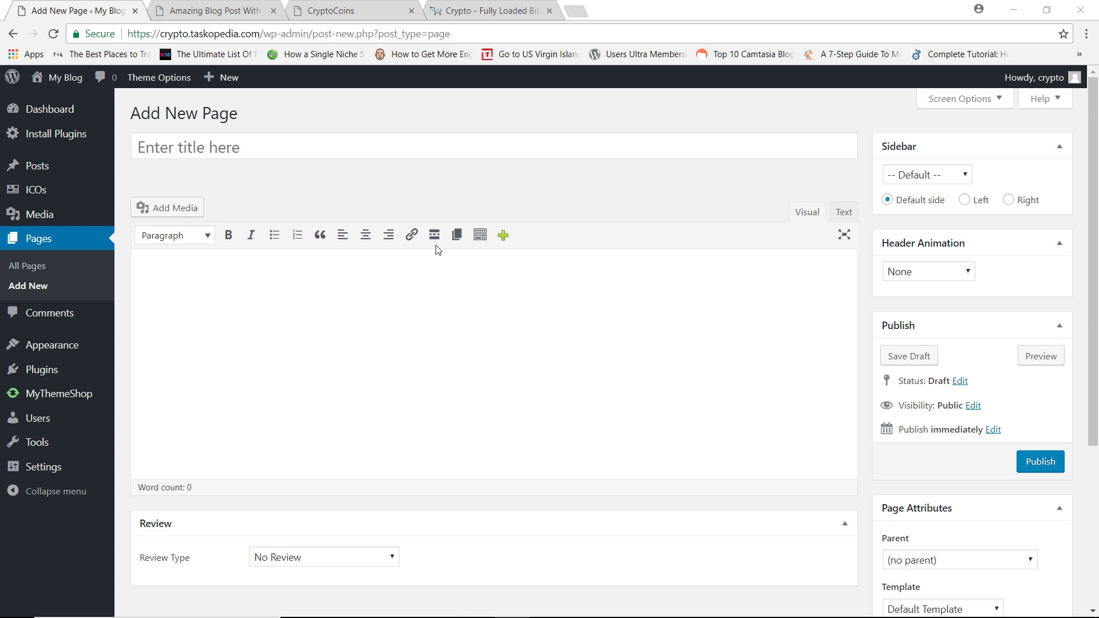
Step: Publish the new page with the title ETHEREUM and the Price Index template
left_click(286, 145)
type("E")
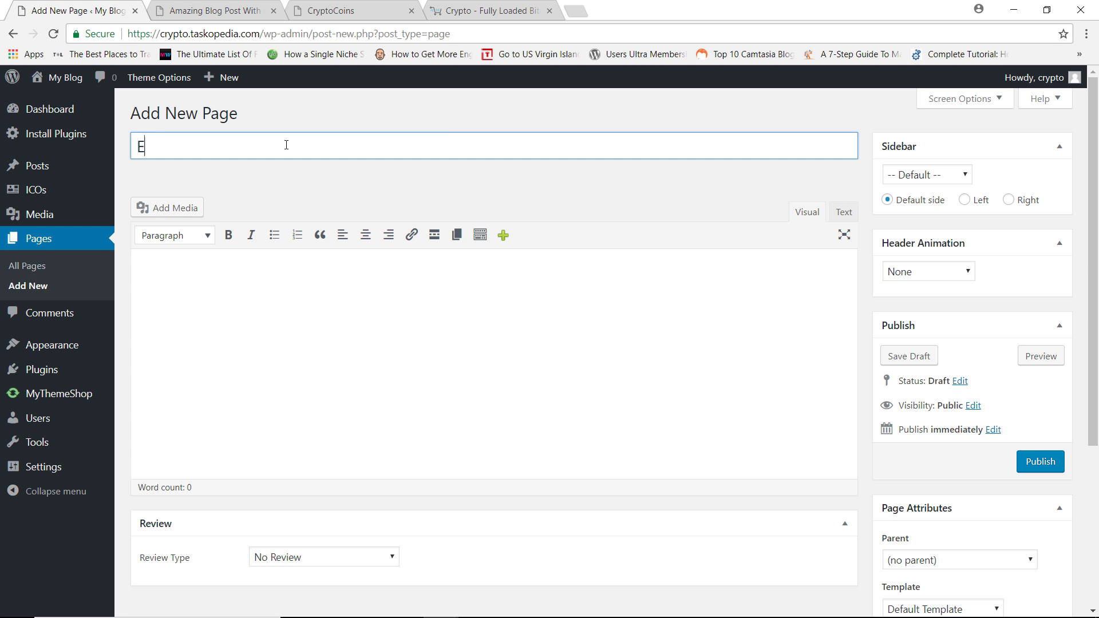
type("THEREUM")
left_click_drag(1091, 126, 1060, 309)
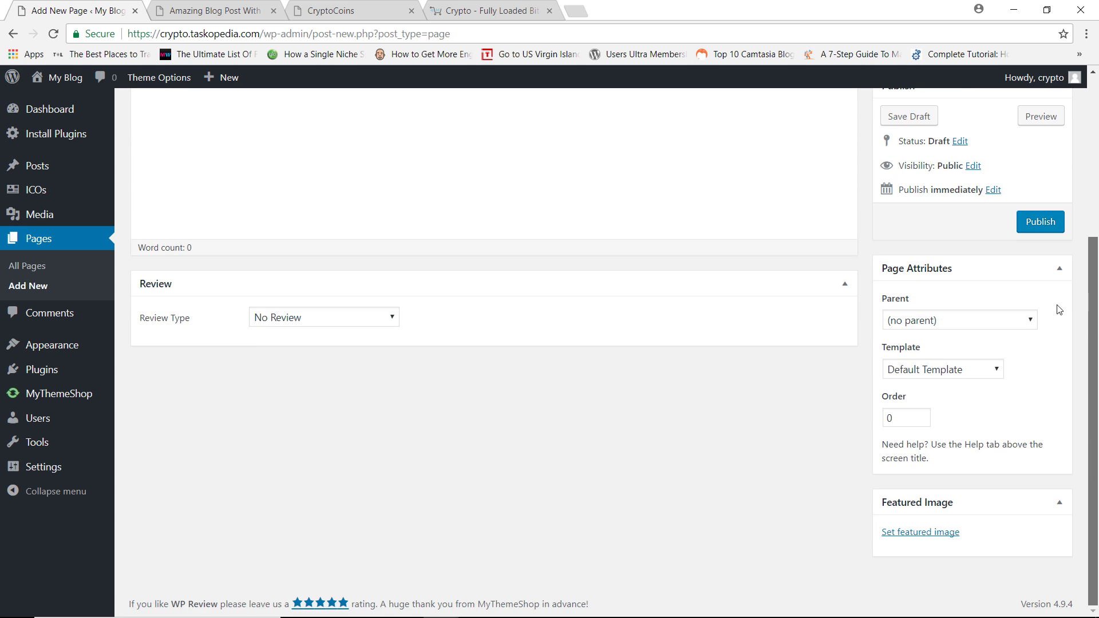
left_click(938, 371)
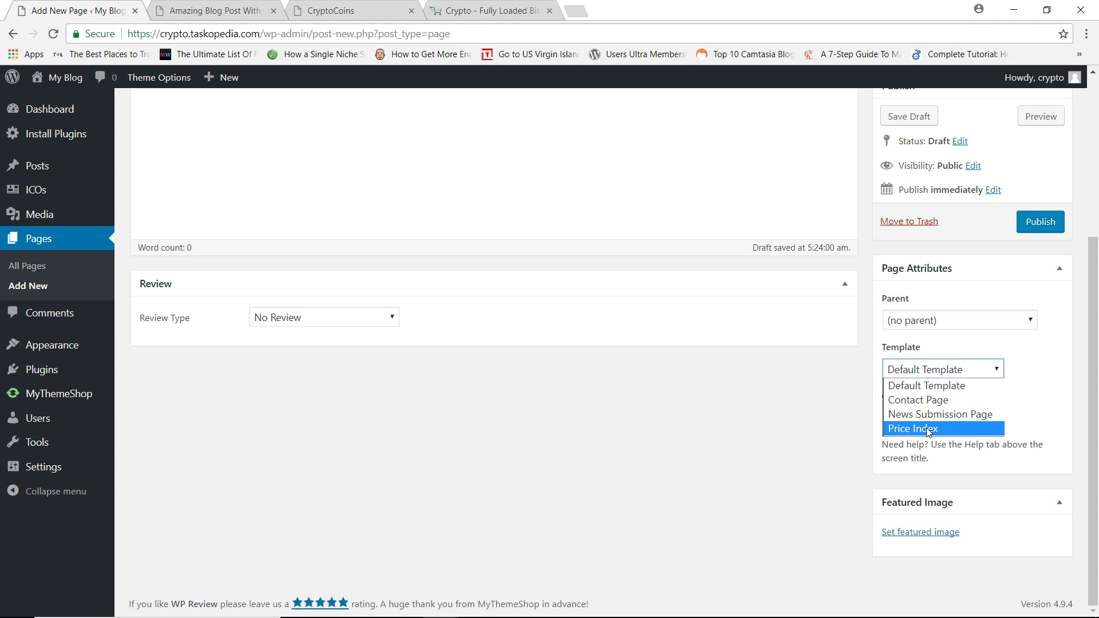
left_click(928, 431)
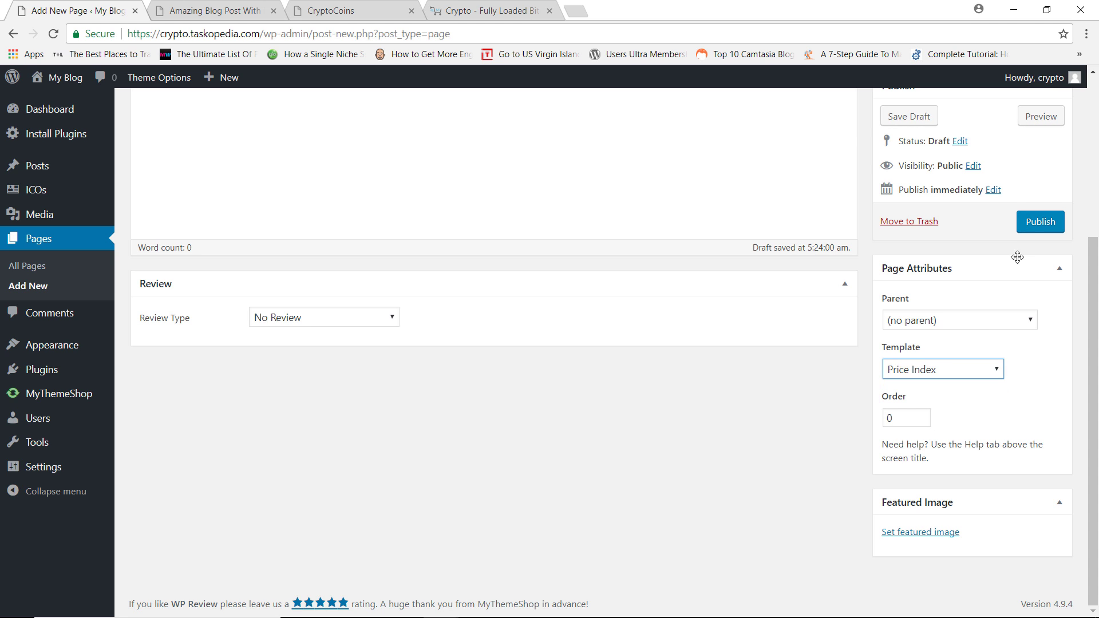
left_click(1041, 222)
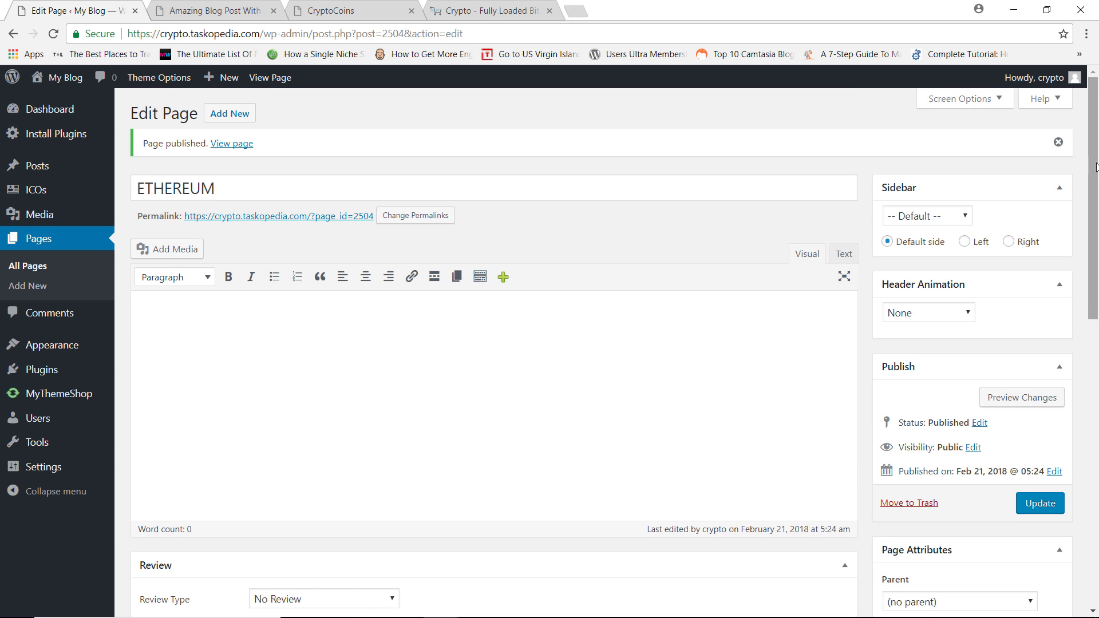
Step: In the ETHEREUM page's Coin Details, set the coin code to ETH and update the page
left_click_drag(1097, 167, 1048, 387)
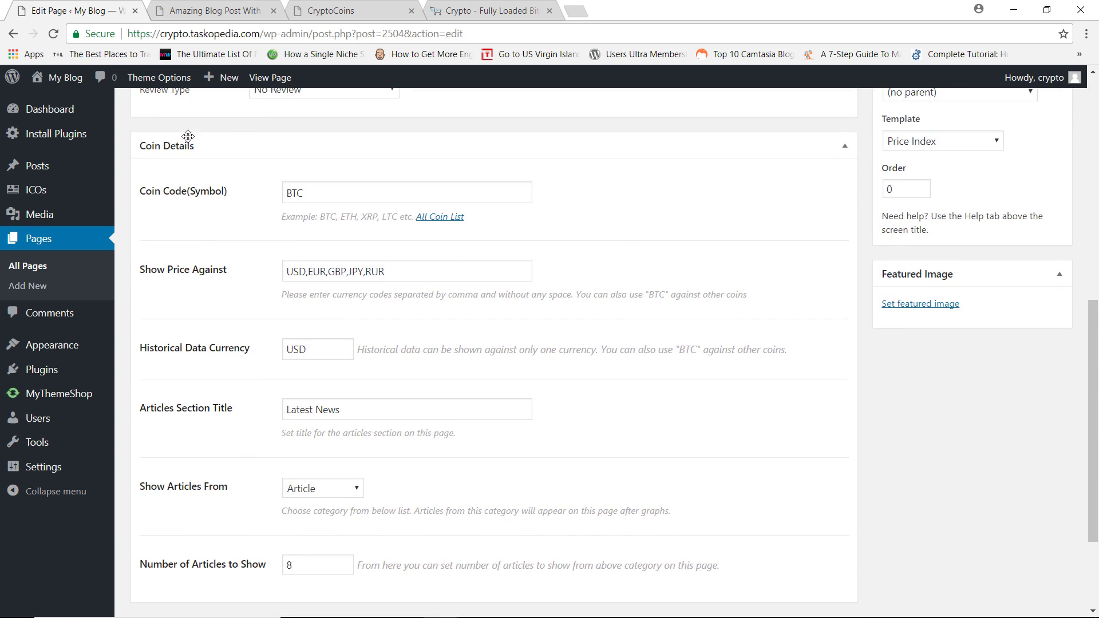
left_click_drag(314, 198, 246, 201)
type("ETH")
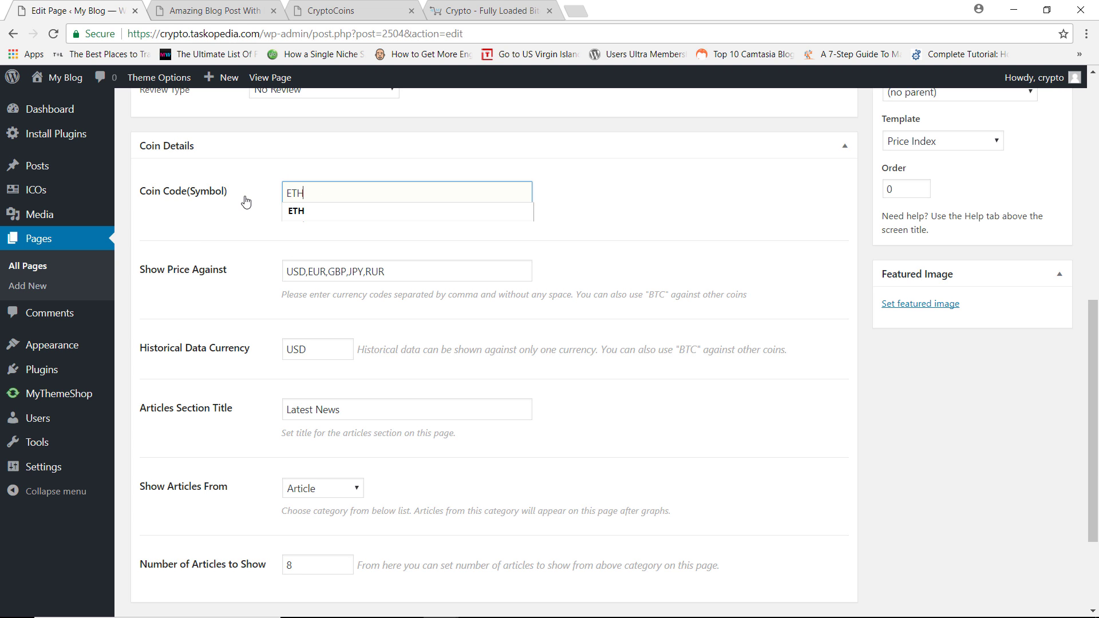
left_click(644, 254)
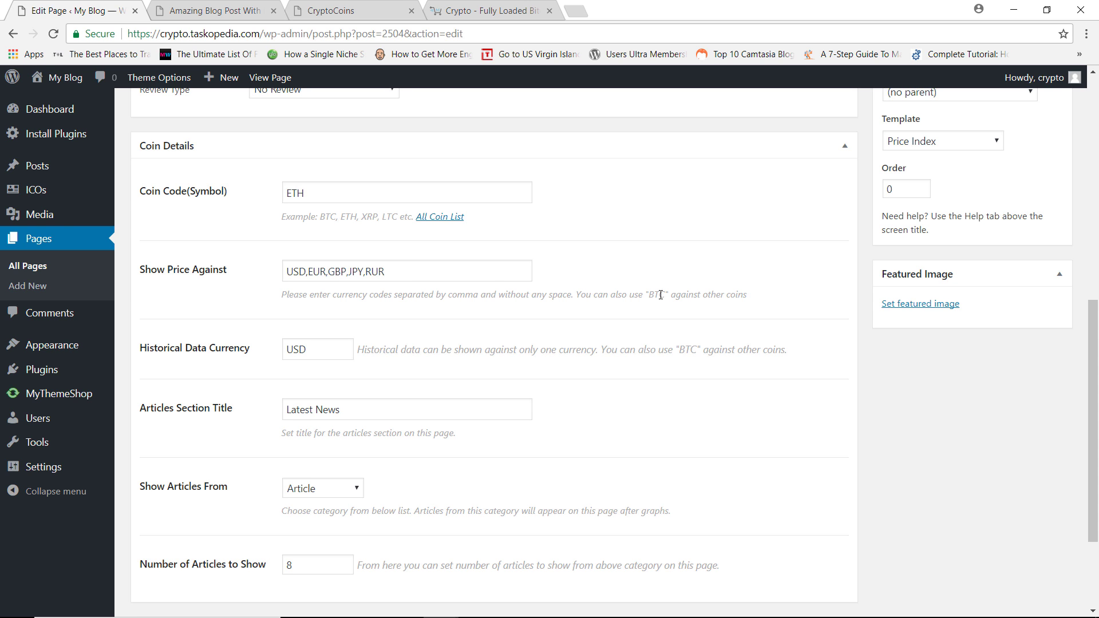
left_click_drag(1092, 347, 1093, 248)
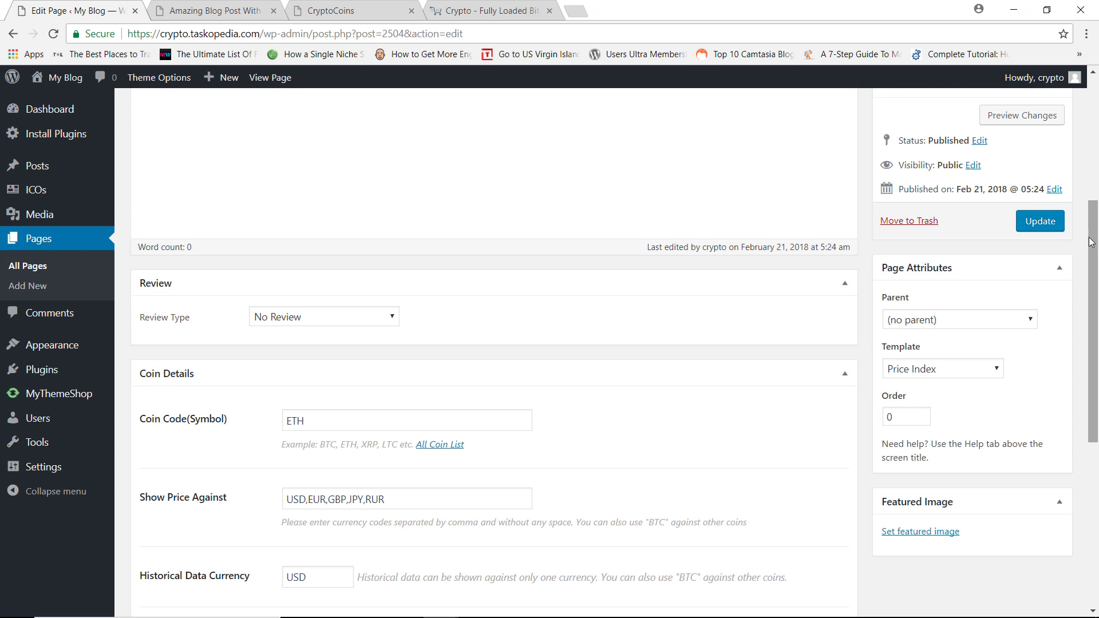
left_click(1019, 222)
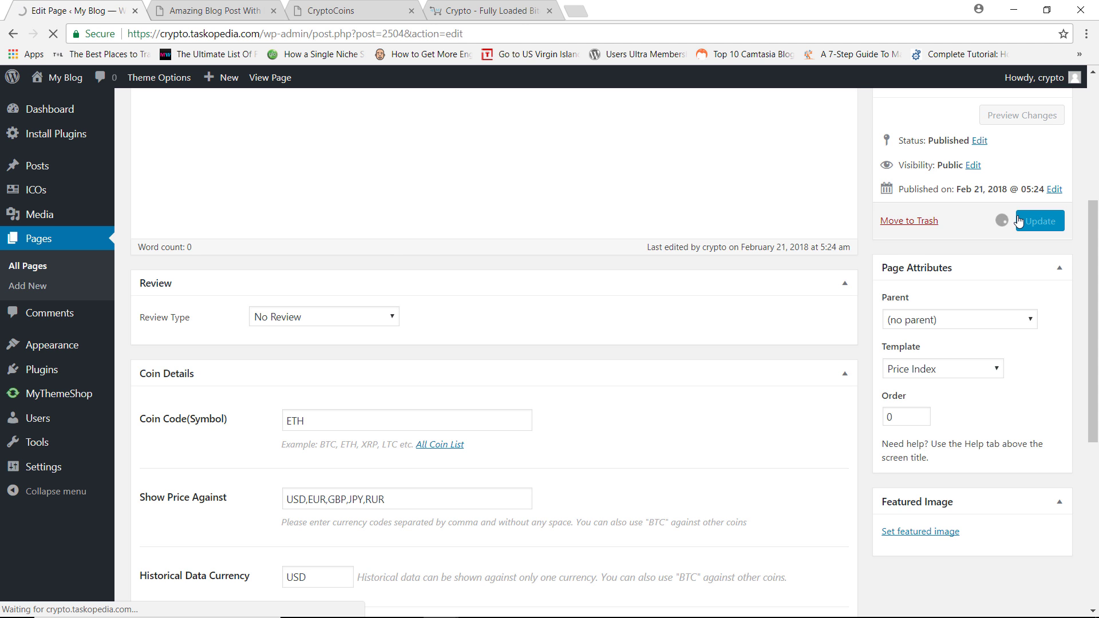
Step: View the ETHEREUM page on the site and switch its price summary to EUR and GBP
left_click(266, 80)
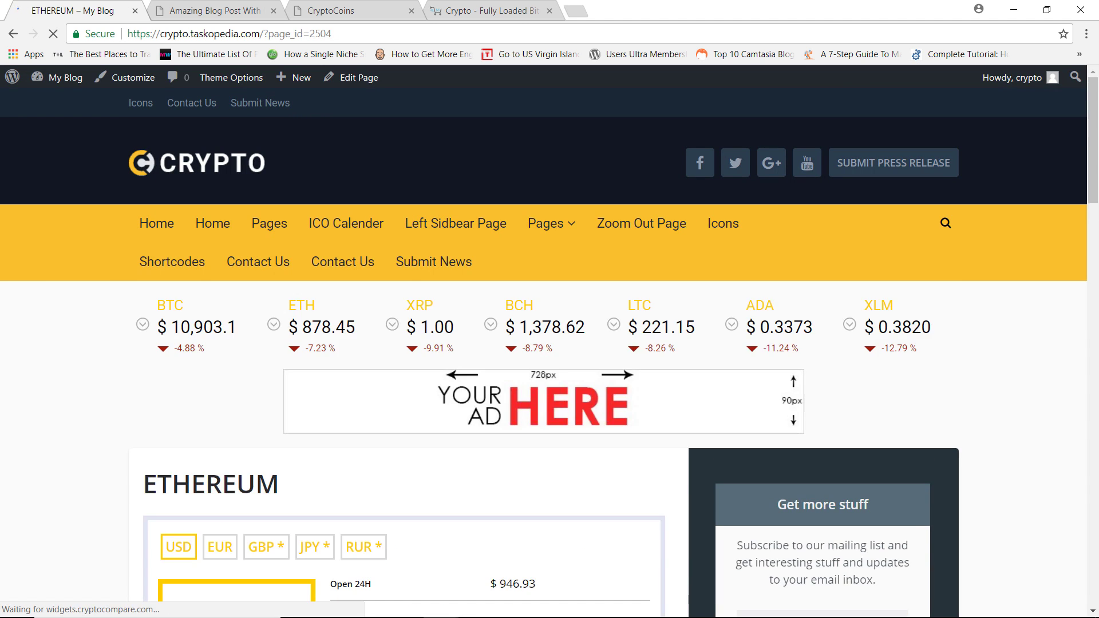
left_click_drag(1090, 117, 1082, 170)
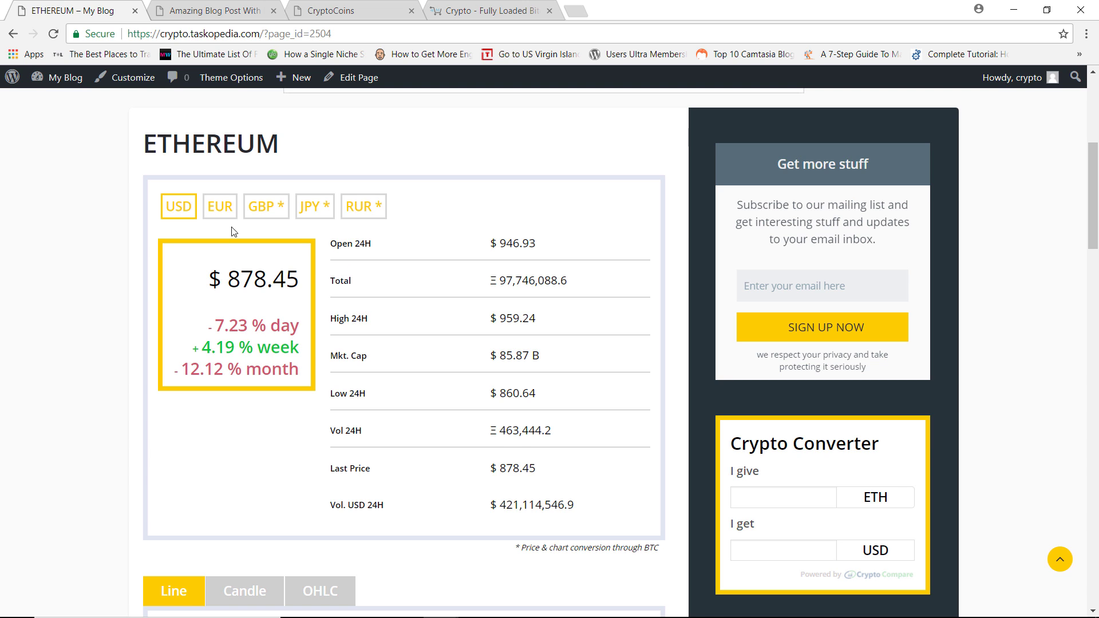
left_click(211, 210)
left_click(257, 207)
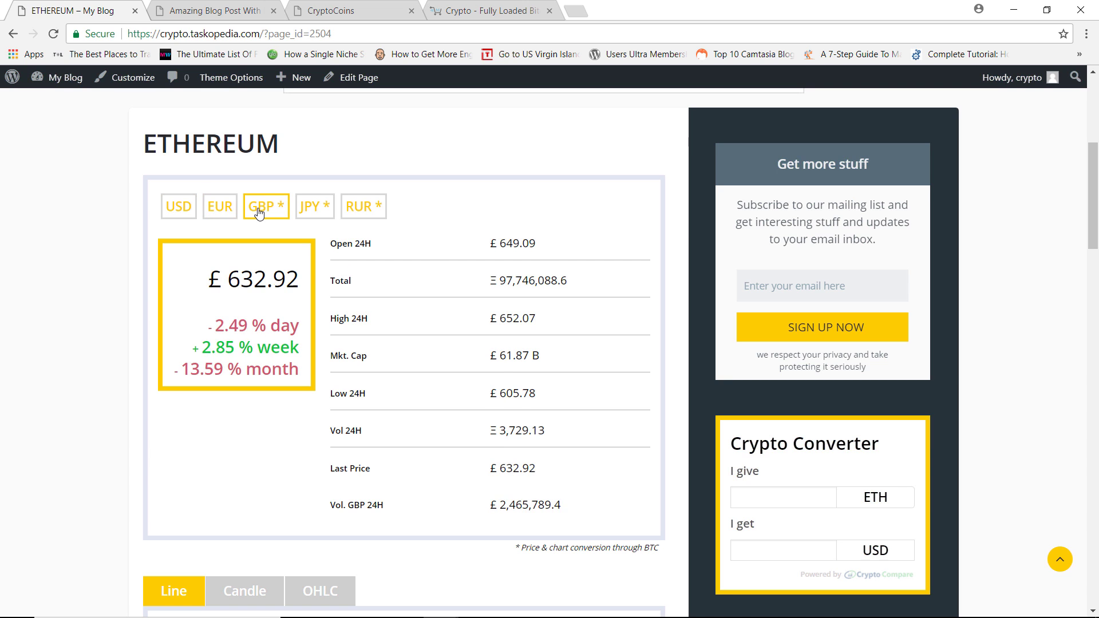
Step: Compare Coinroom, Cexio and Kraken on the line chart, deselect Kraken, and review the Historical Ethereum Price and Volume table
left_click_drag(1090, 170, 1082, 249)
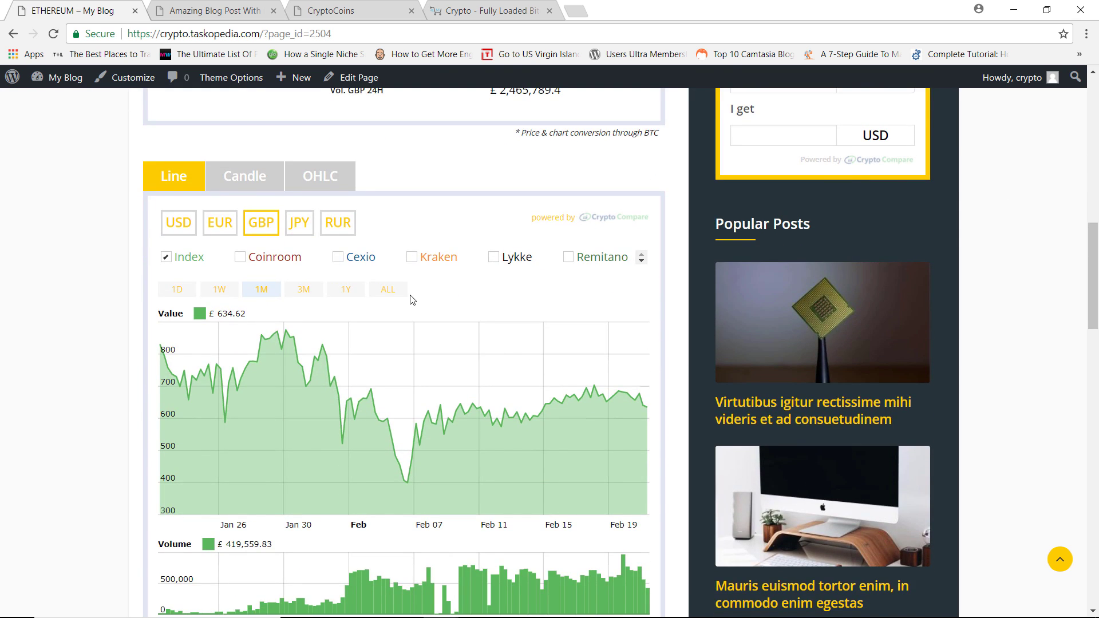
left_click(272, 258)
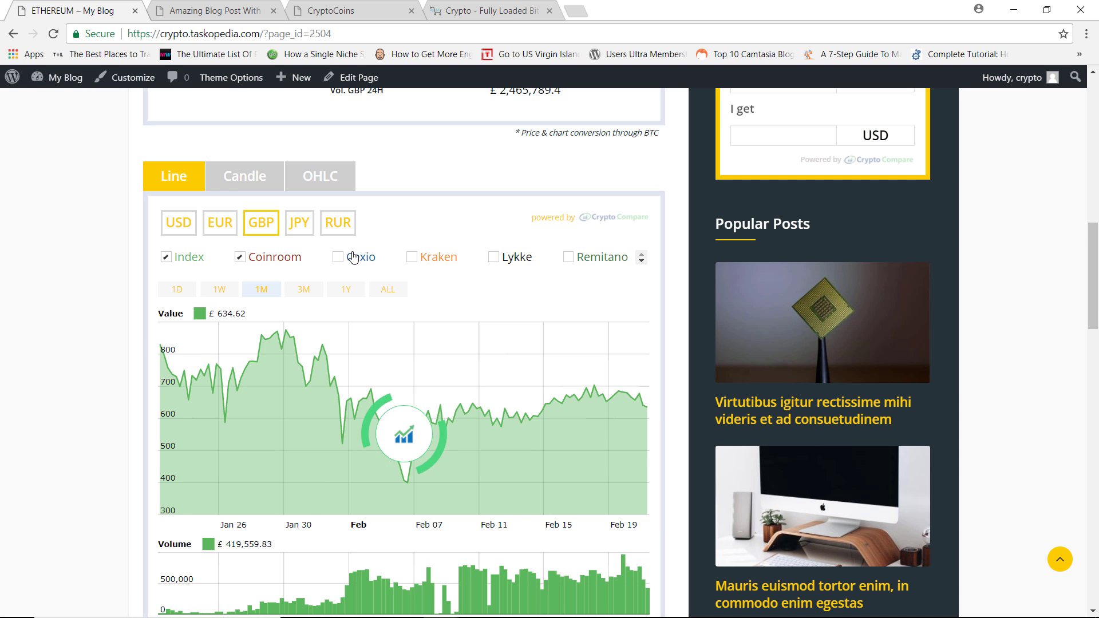
left_click(357, 257)
left_click(410, 258)
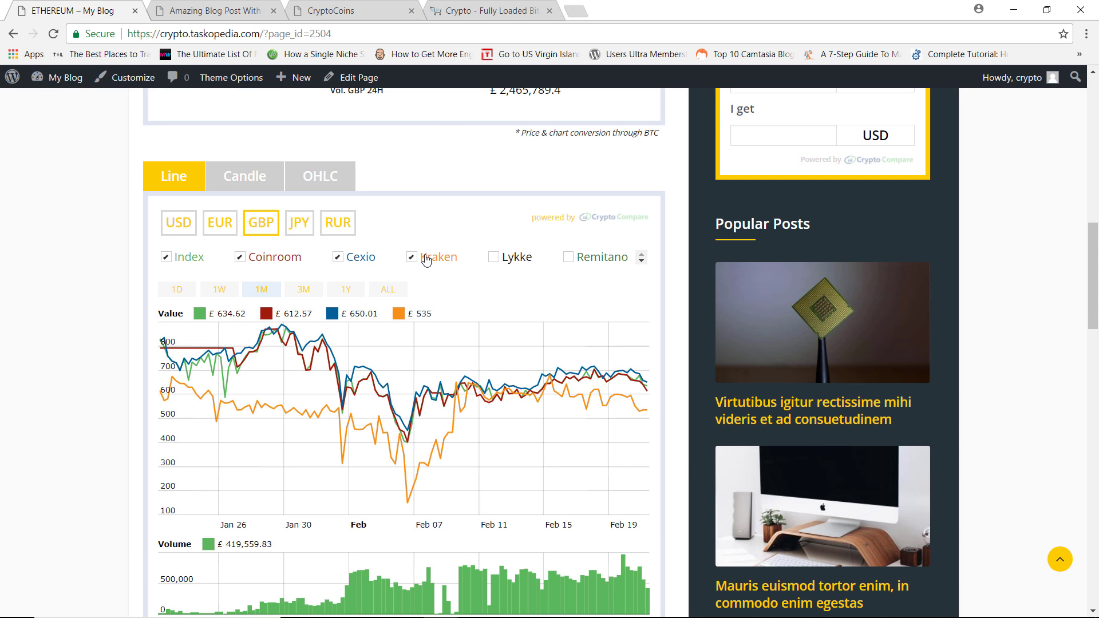
left_click(421, 257)
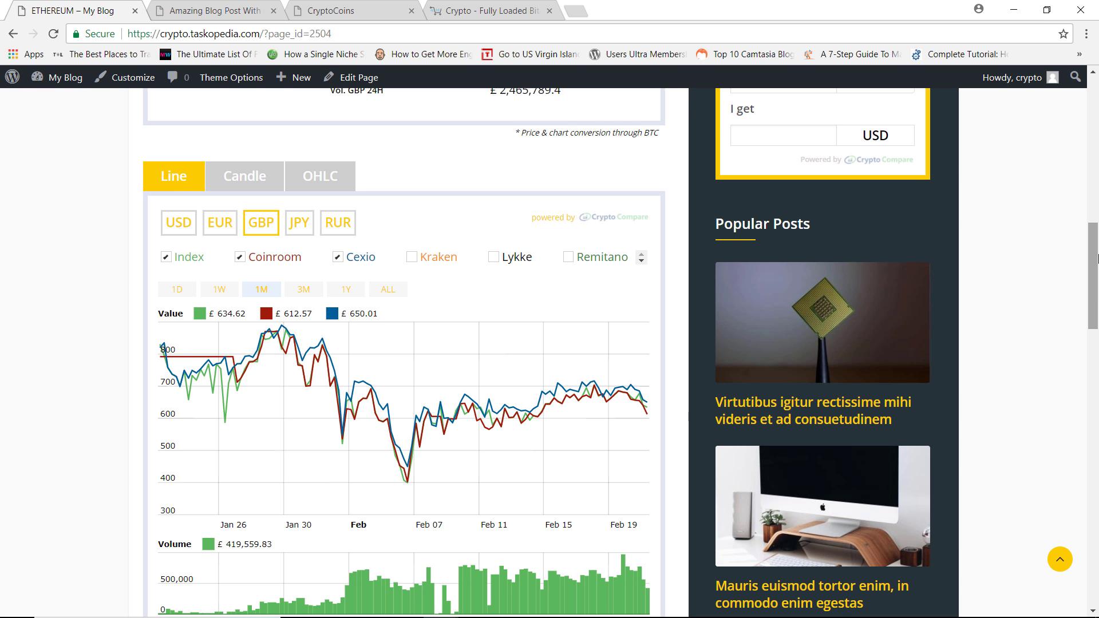
left_click_drag(1098, 259, 1076, 375)
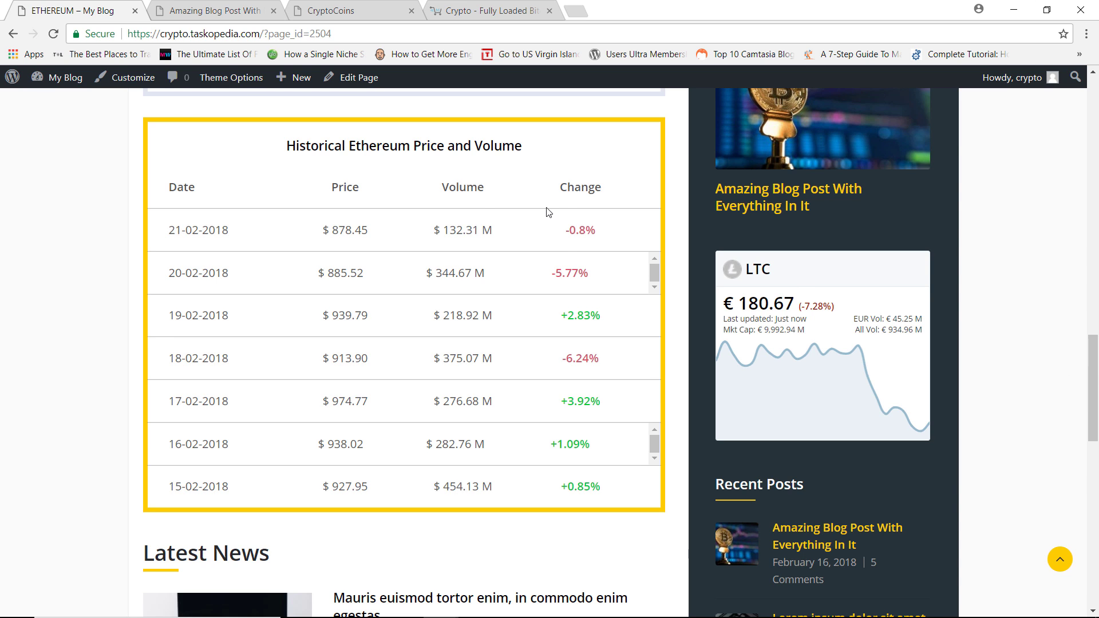
left_click(1096, 322)
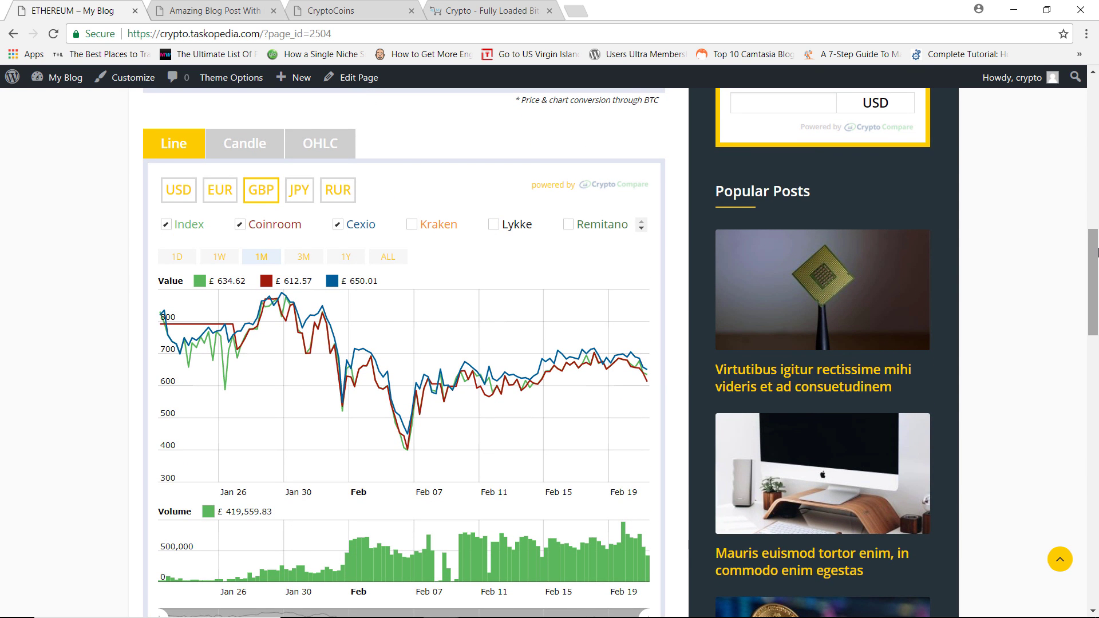
Step: Reopen the ETHEREUM page for editing and browse the All Coin List linked under its coin code
left_click(357, 86)
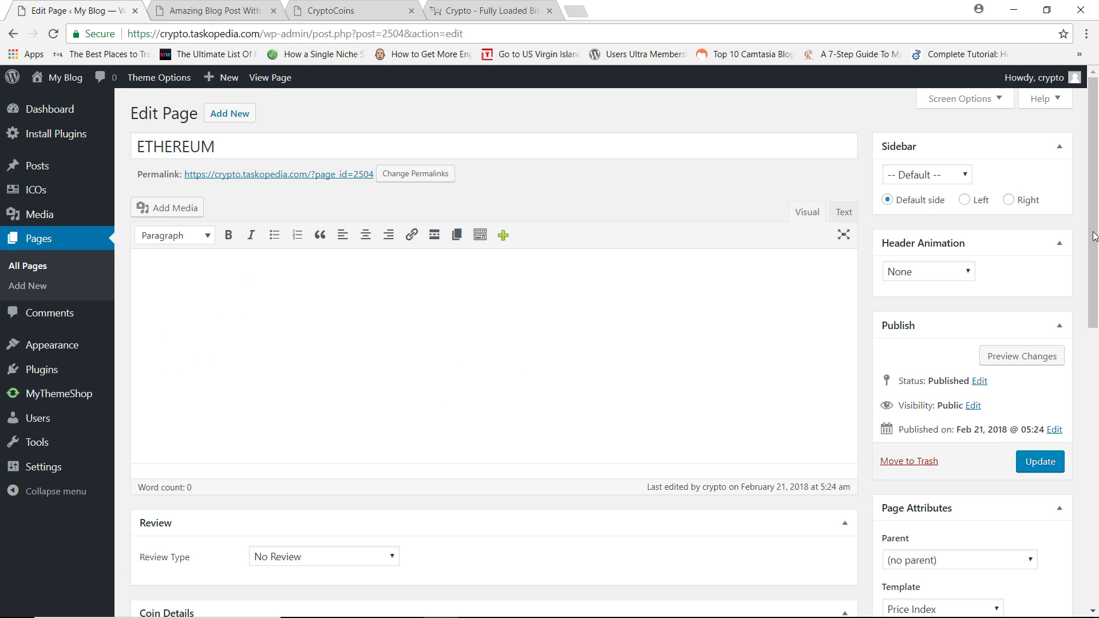
scroll(1094, 237, "down", 7)
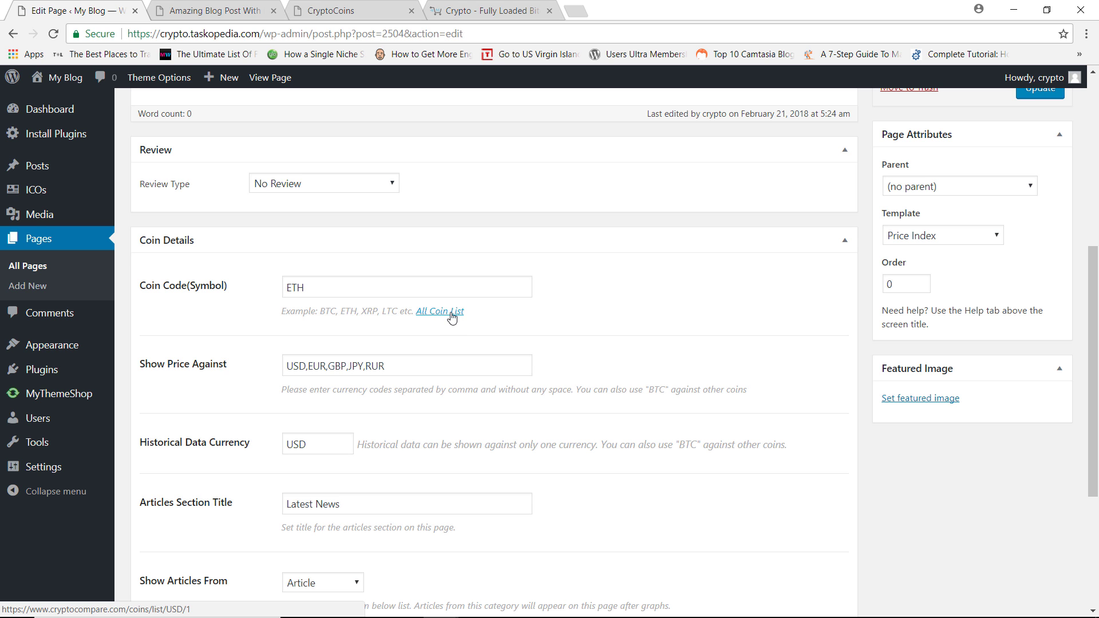
left_click(448, 314)
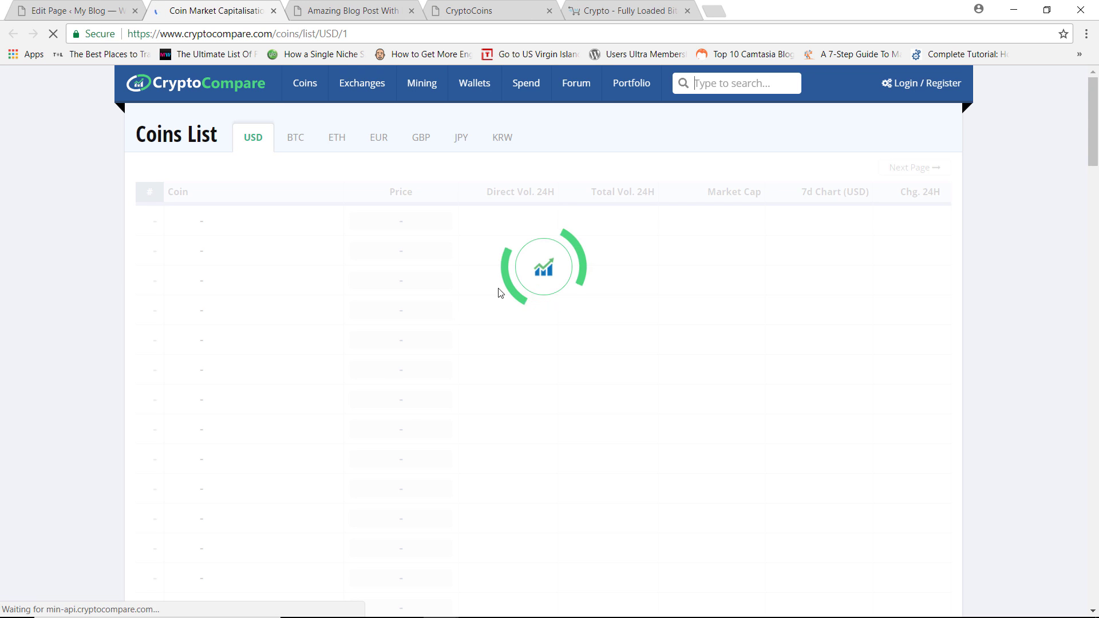
scroll(1096, 115, "down", 3)
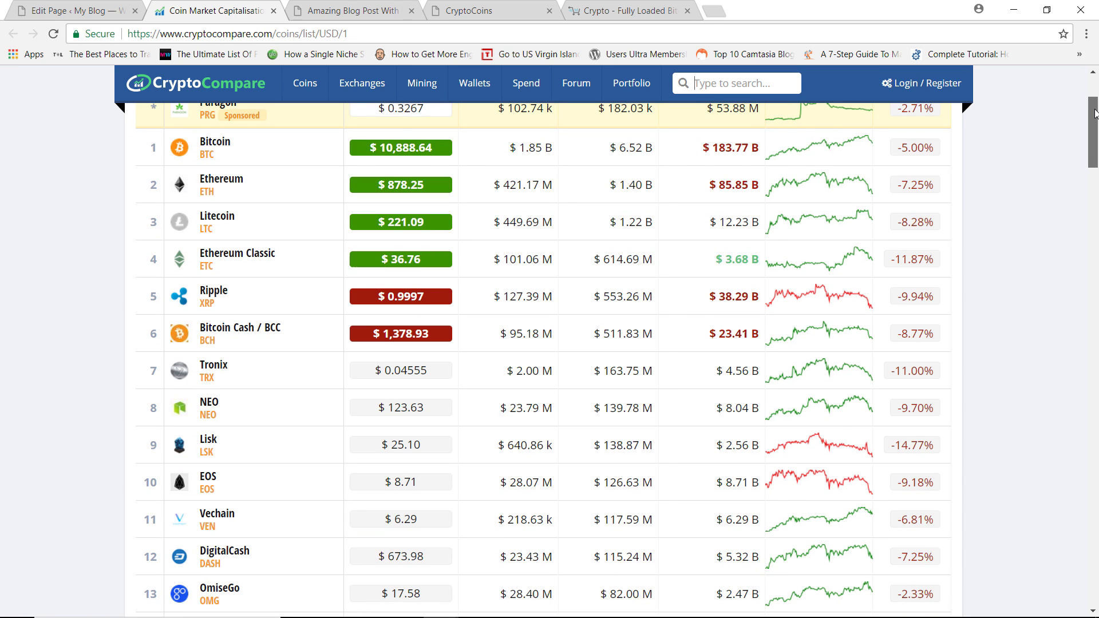
Step: Look up Verge's code in the coin list, set the ETHEREUM page's coin code to XVG, and update the page
scroll(1095, 103, "up", 1)
scroll(1097, 103, "down", 15)
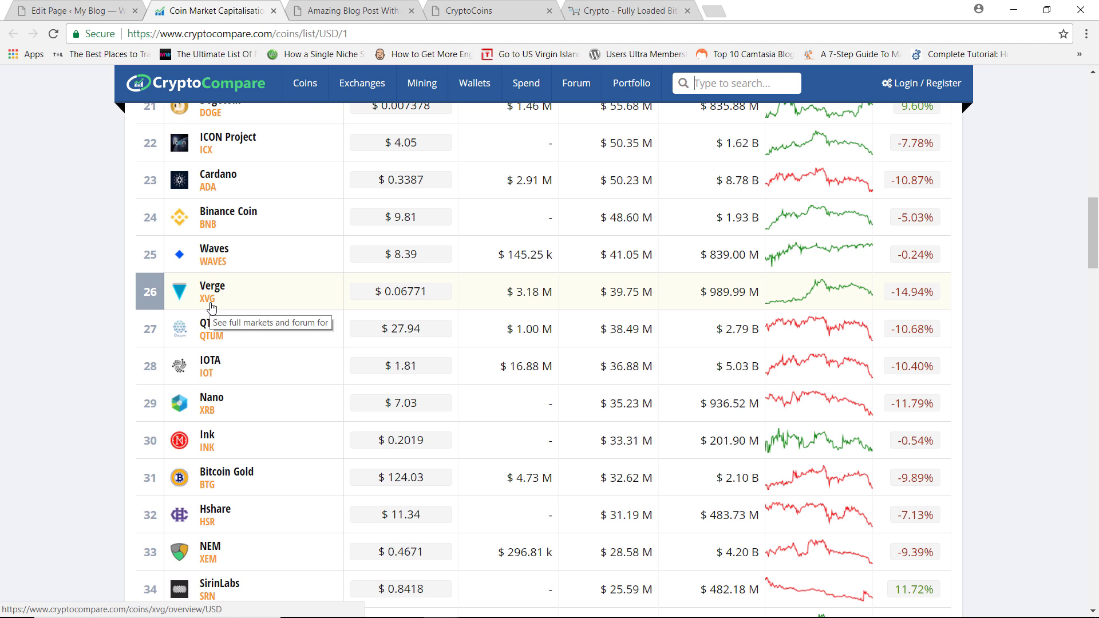
left_click(69, 4)
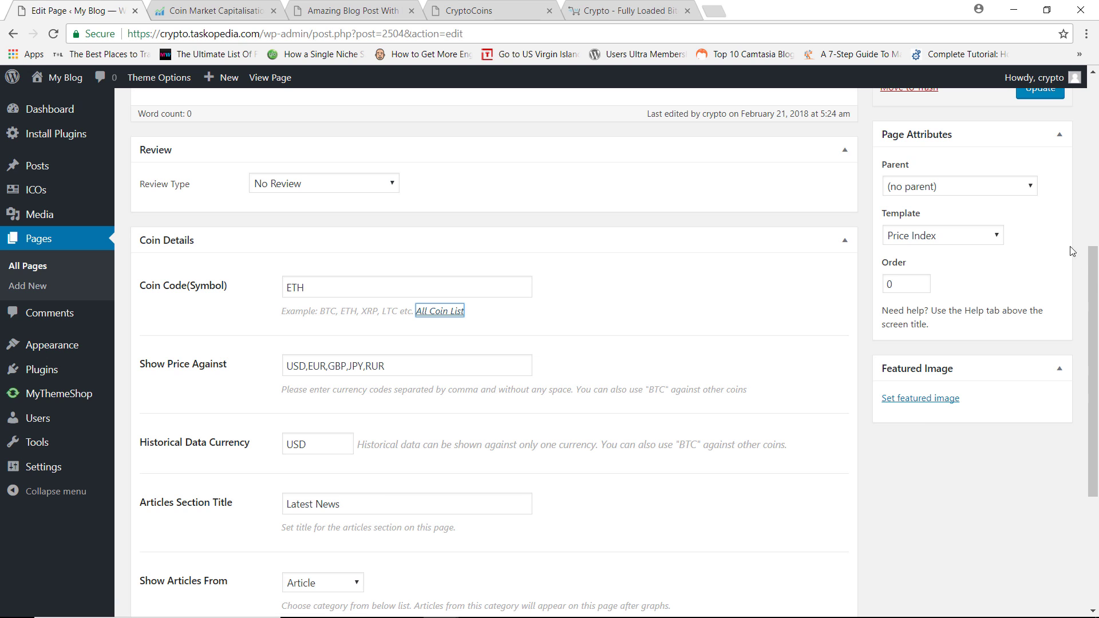
left_click_drag(1093, 289, 1092, 258)
scroll(557, 314, "down", 1)
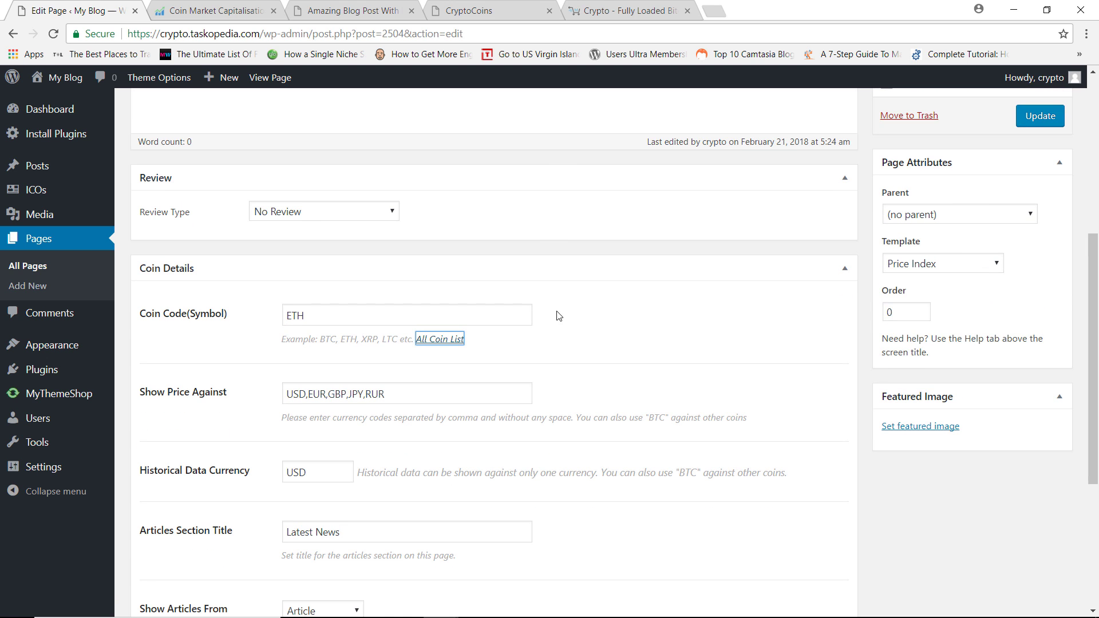
left_click(314, 315)
key("ctrl+a")
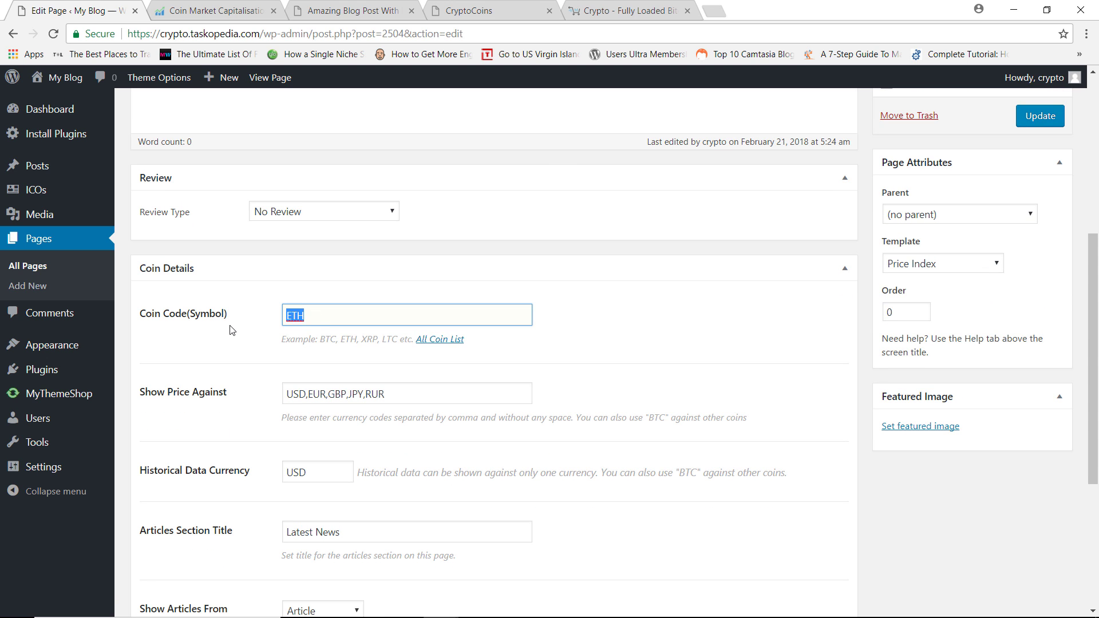
type("XVG")
left_click(1041, 116)
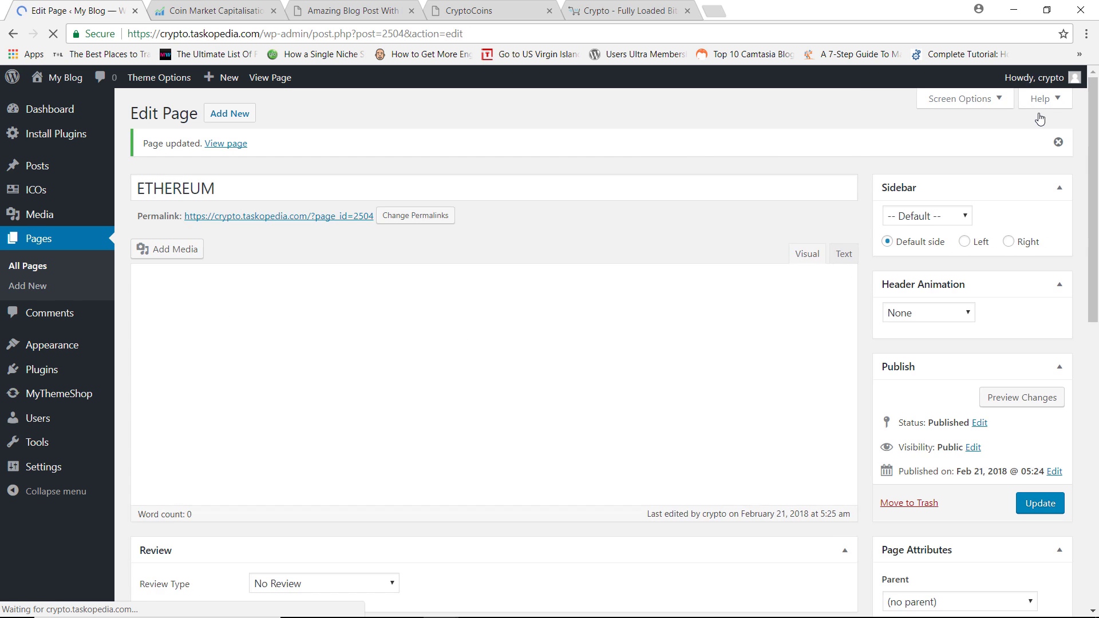
Step: View the updated page on the site and review the Verge price summary, line chart and historical price table
left_click(284, 83)
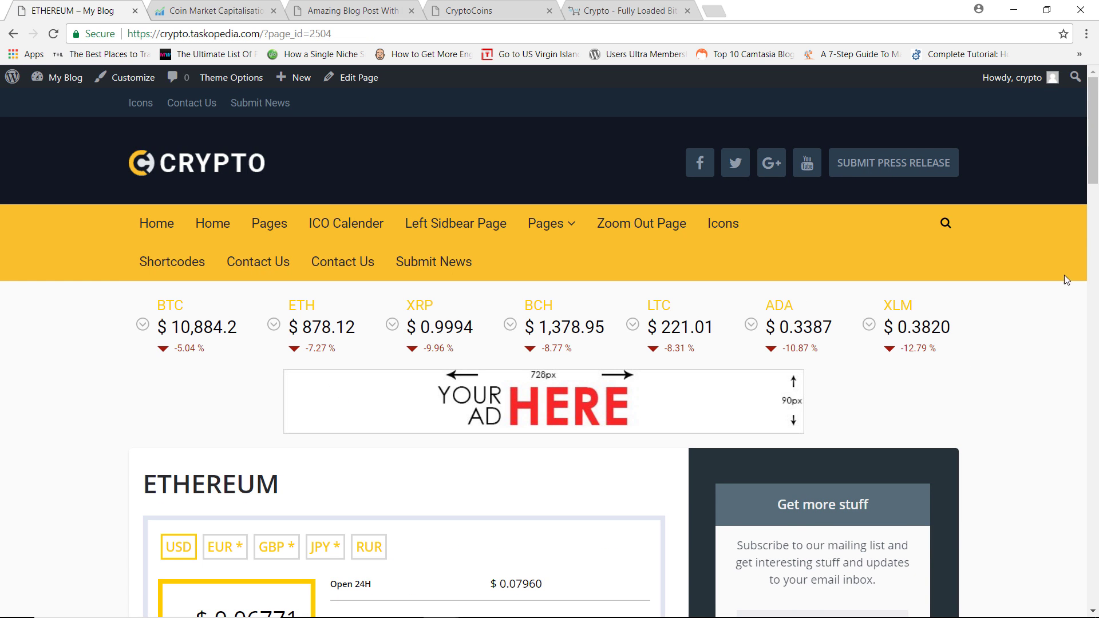
left_click_drag(1092, 178, 1093, 253)
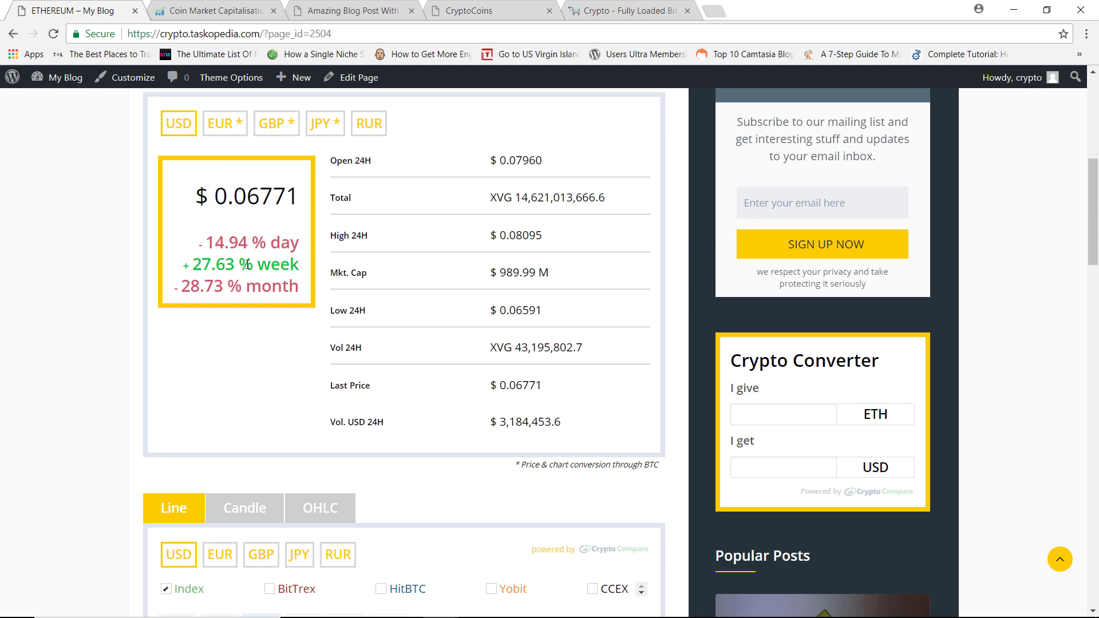
left_click_drag(1092, 200, 1073, 303)
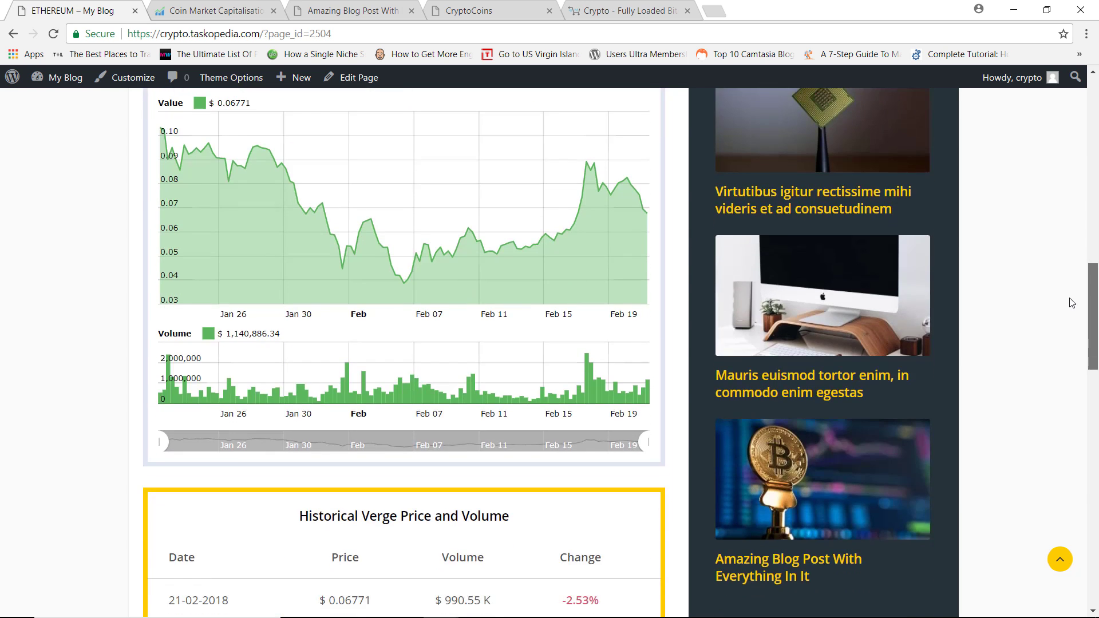
scroll(1072, 304, "down", 5)
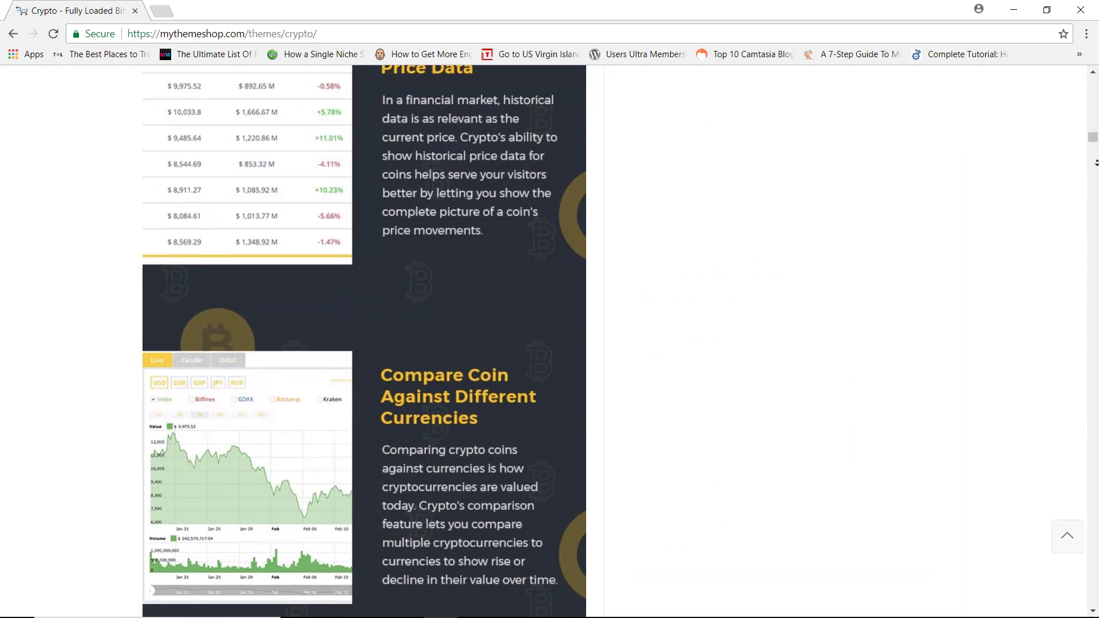
Step: Review the Crypto theme's feature sections on its MyThemeShop page, from coin comparison and coin widgets to design and WooCommerce compatibility
scroll(1096, 163, "down", 1)
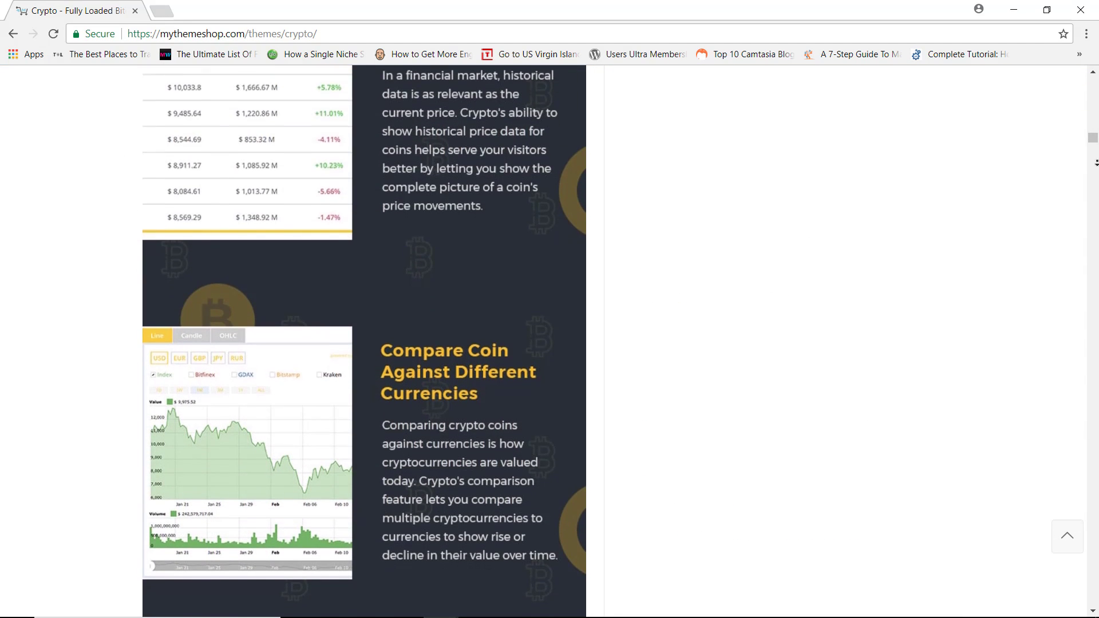
scroll(1096, 162, "down", 2)
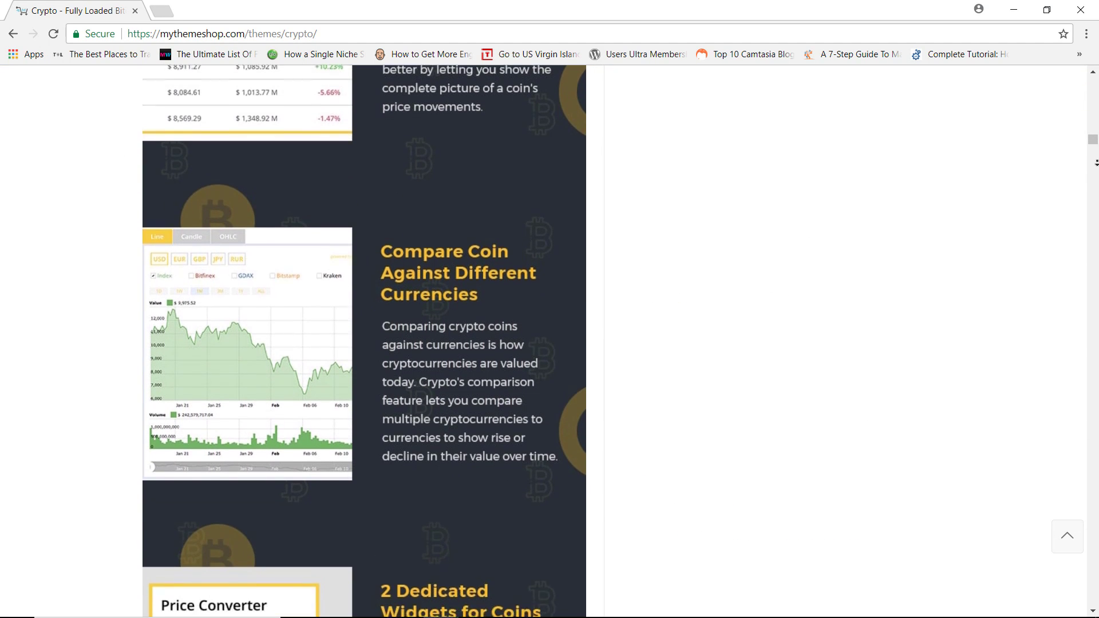
scroll(1096, 162, "down", 2)
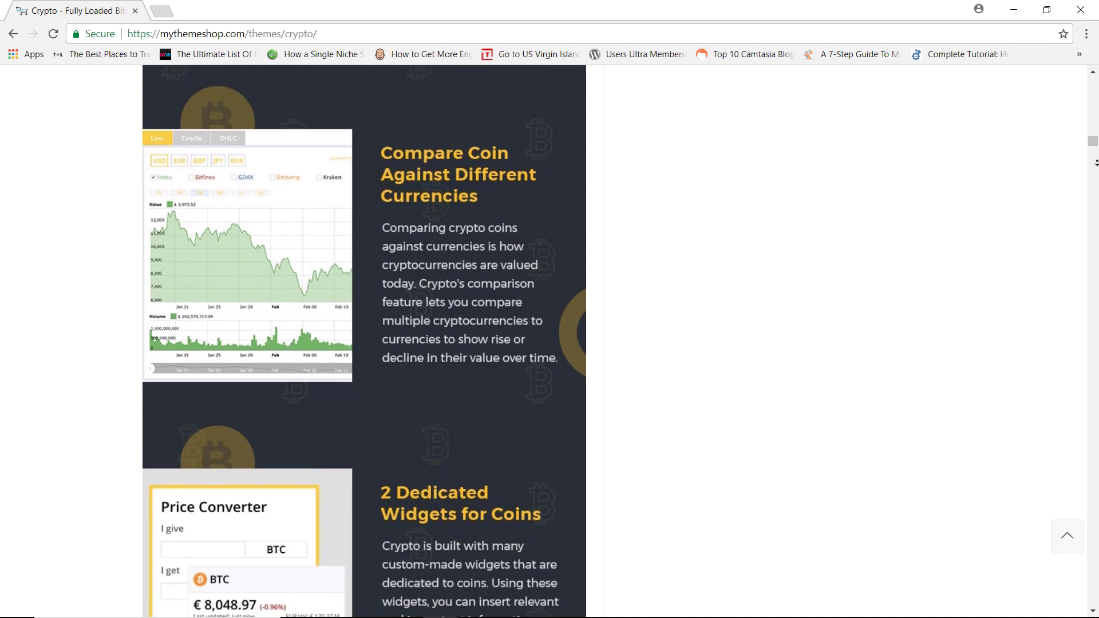
scroll(1096, 163, "down", 2)
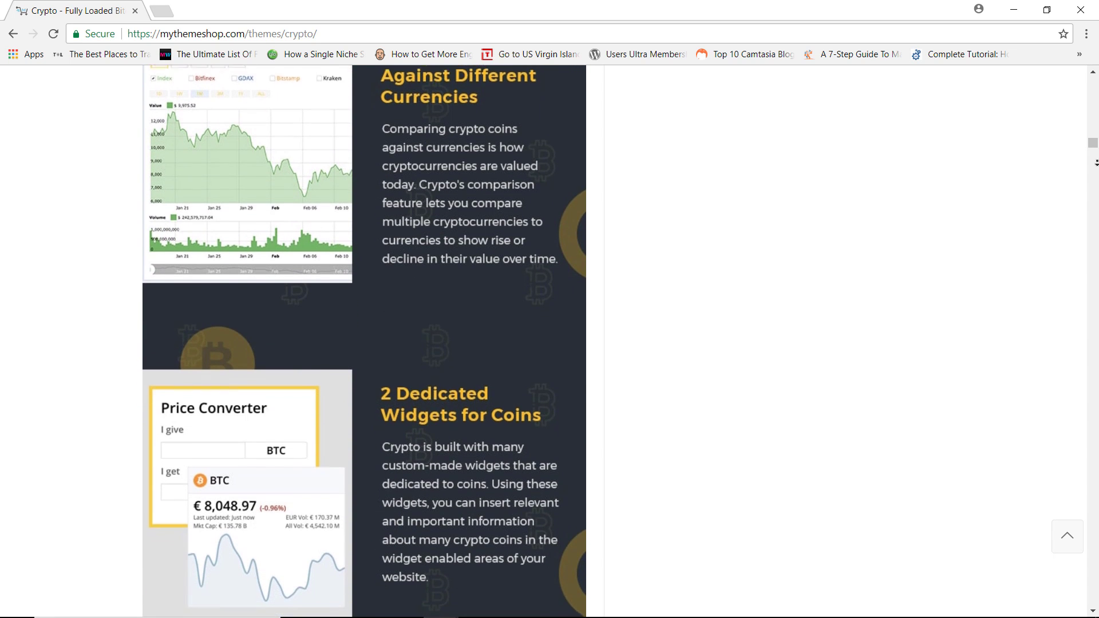
scroll(1096, 163, "down", 2)
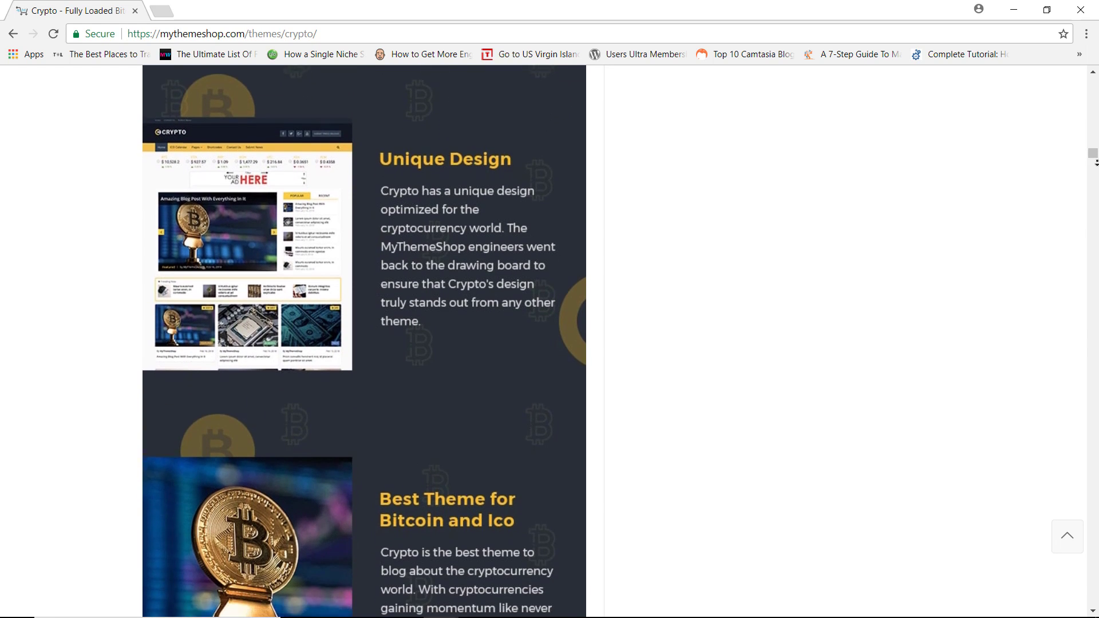
scroll(364, 344, "down", 2)
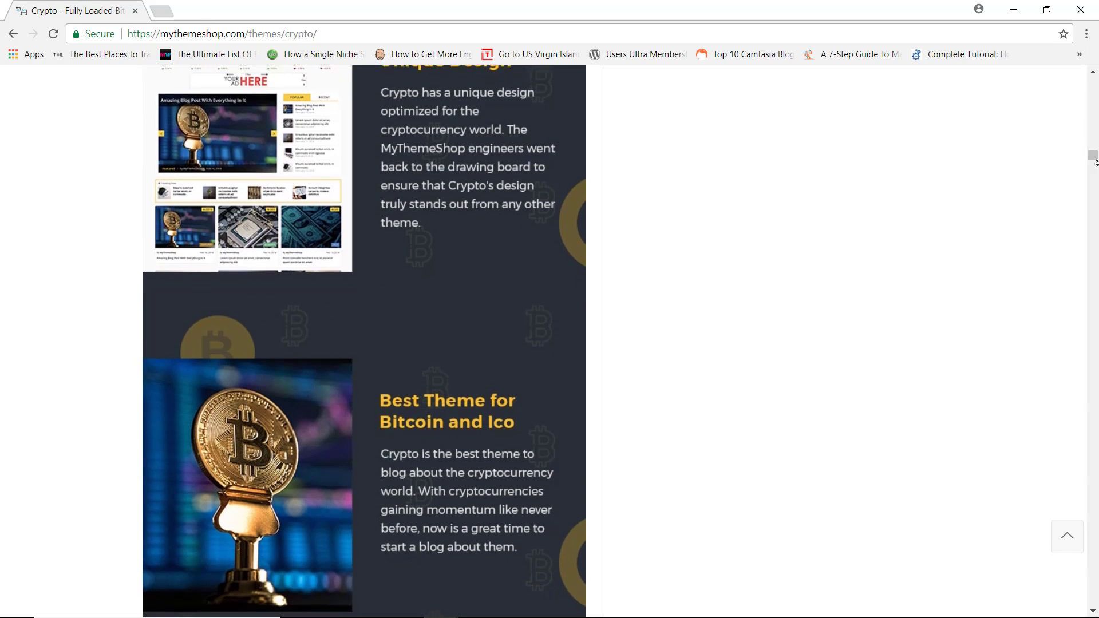
scroll(364, 344, "down", 2)
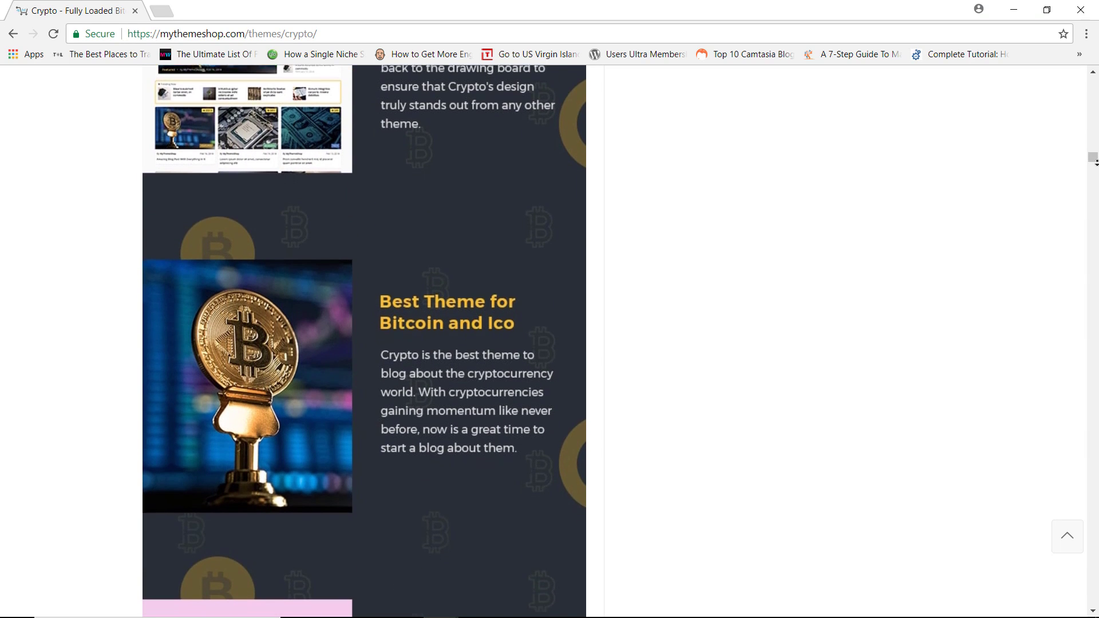
scroll(364, 344, "down", 2)
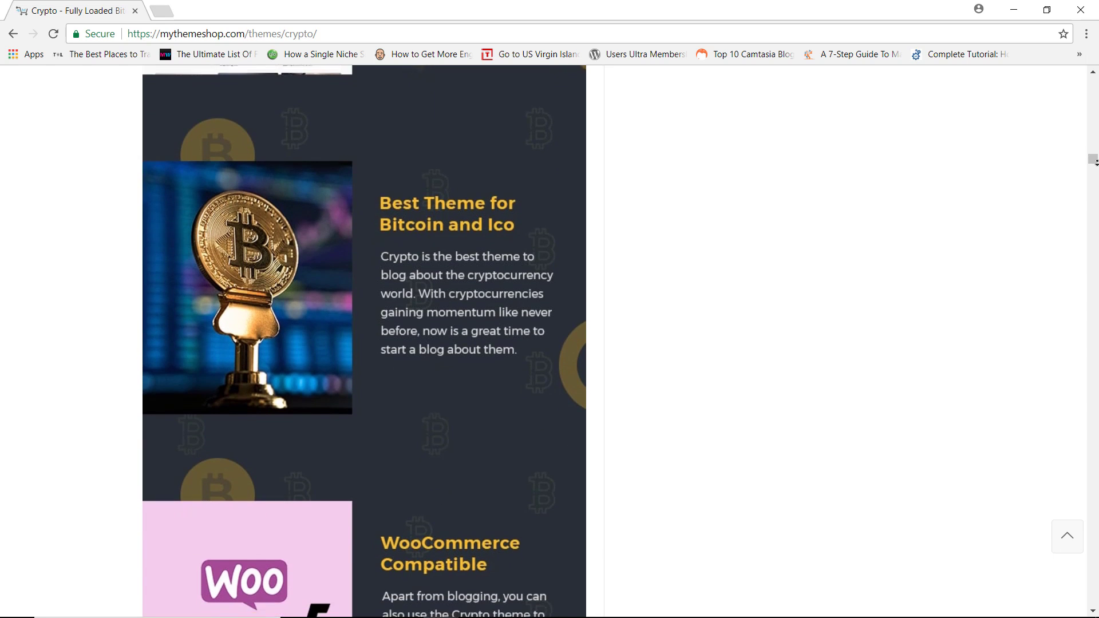
scroll(364, 343, "down", 2)
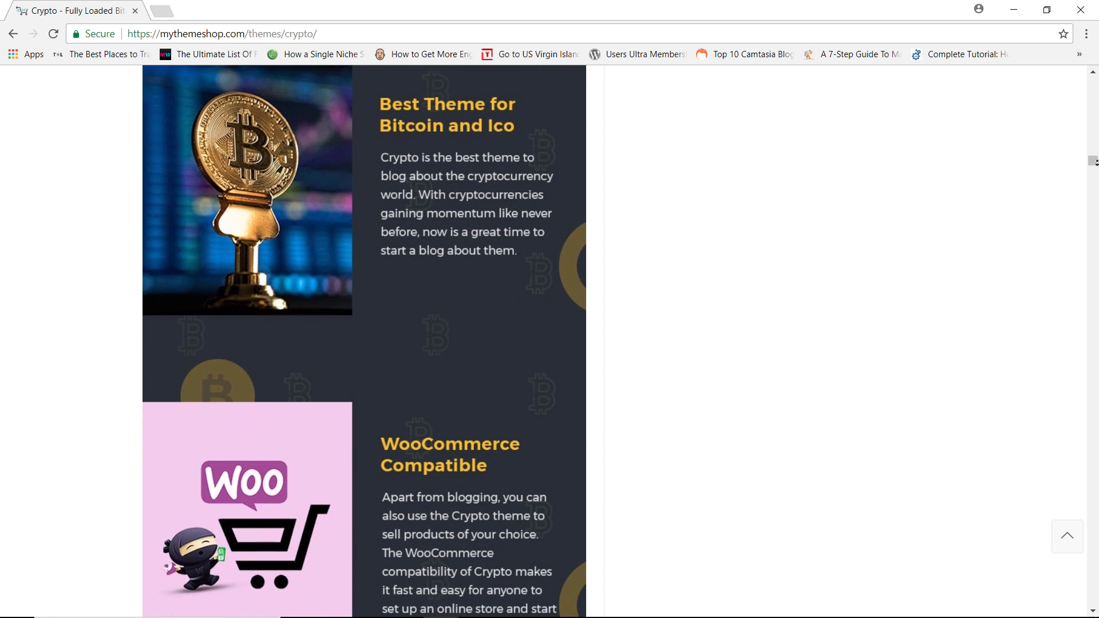
scroll(364, 344, "down", 1)
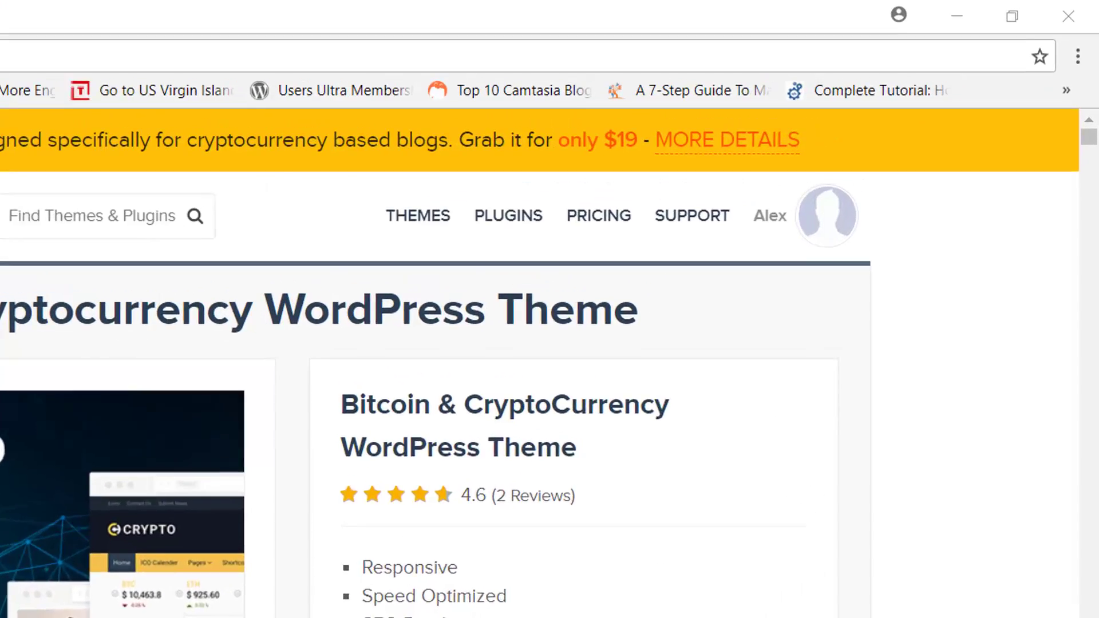